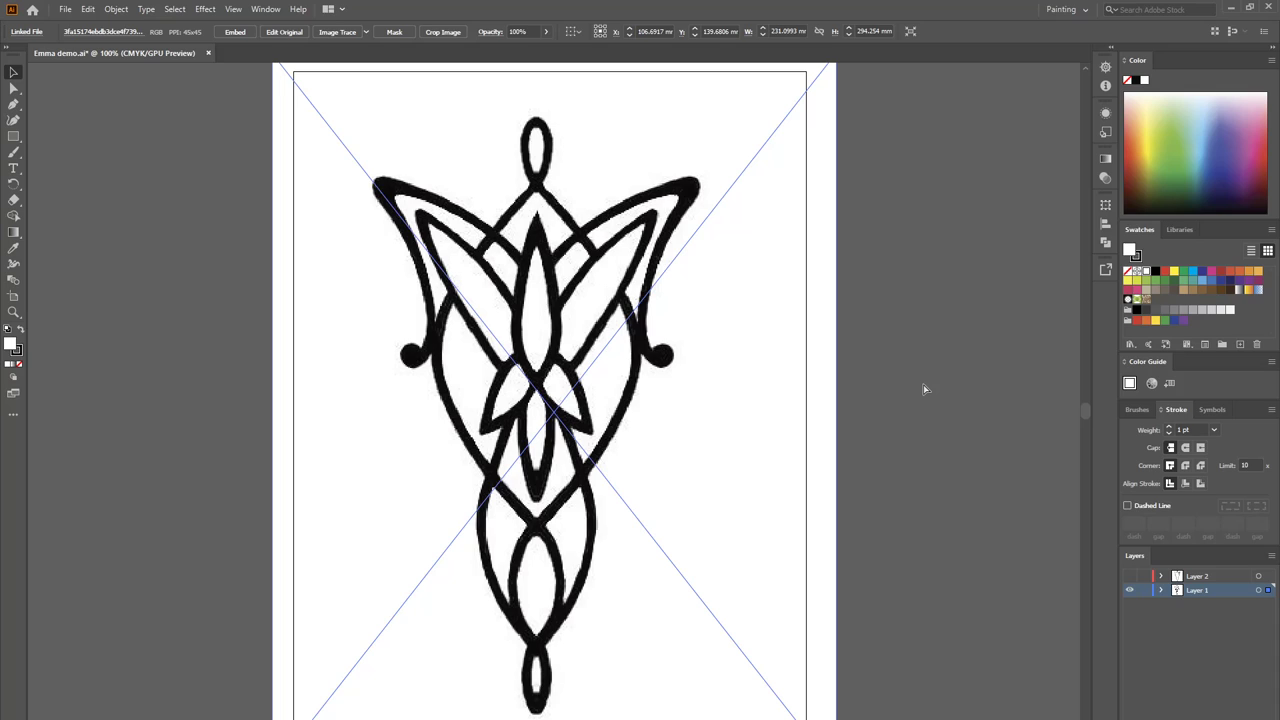
Step: Zoom in closely on the pendant's centre, then fit the whole artboard in the window
key(ctrl+equal)
key(ctrl+equal)
key(ctrl+equal)
key(ctrl+equal)
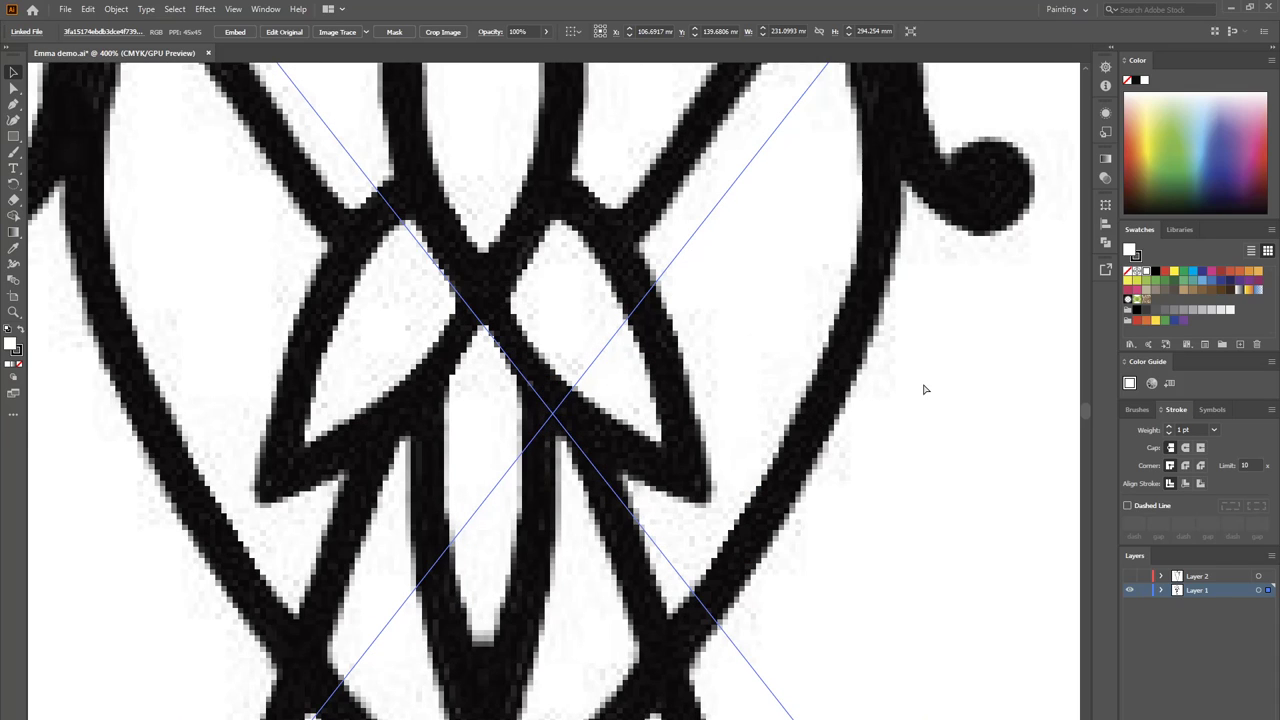
key(ctrl+0)
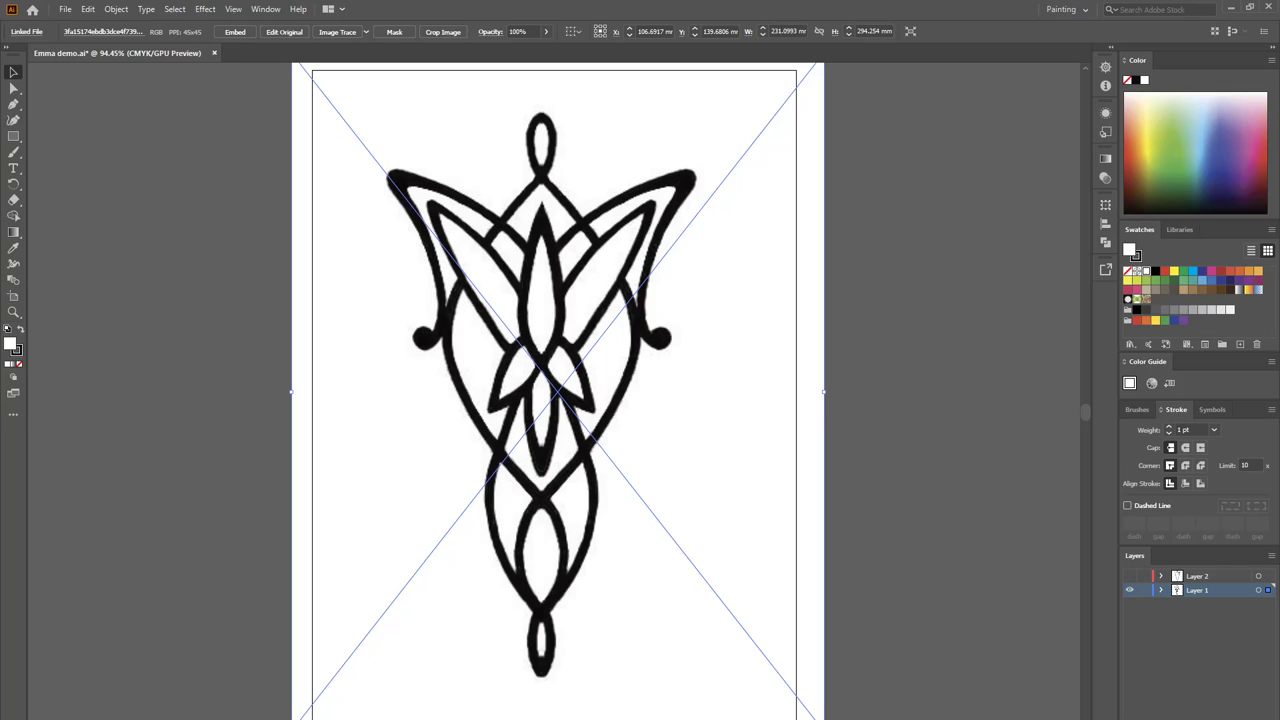
Step: Create Layer 3, show Layer 2's traced outline, and hide Layer 1's pendant image
key(ctrl+l)
click(1130, 578)
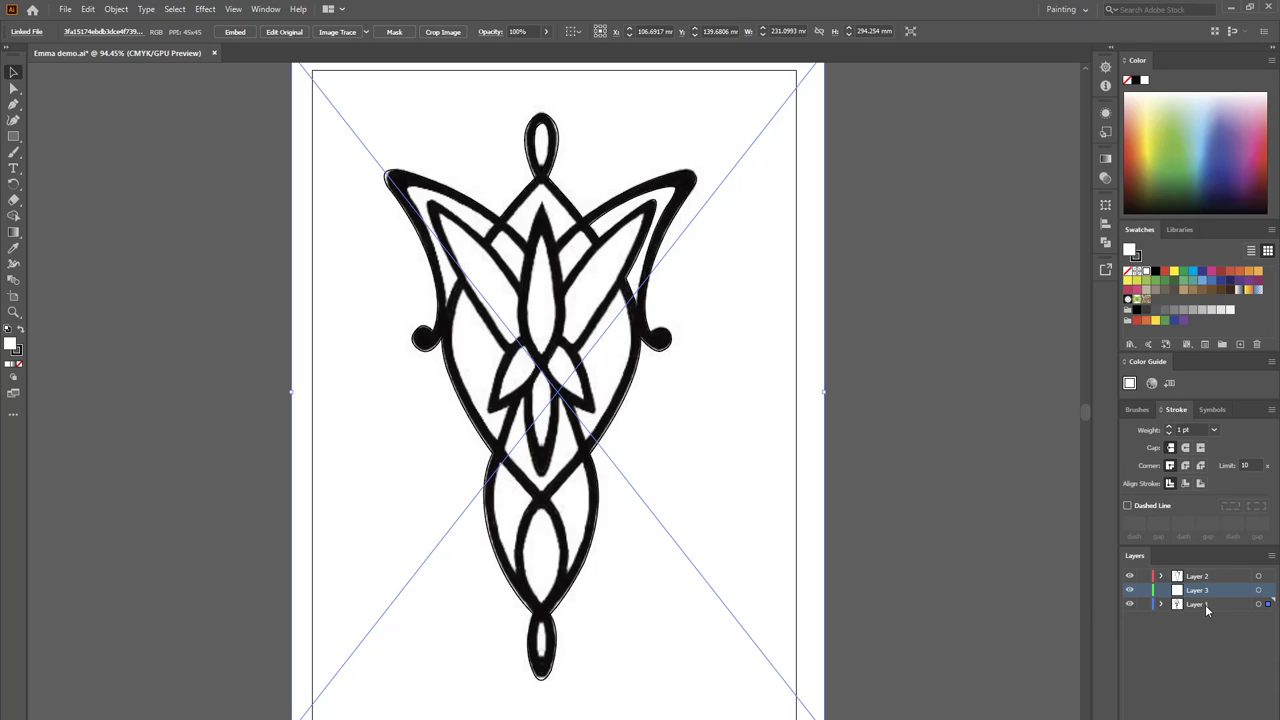
click(1130, 605)
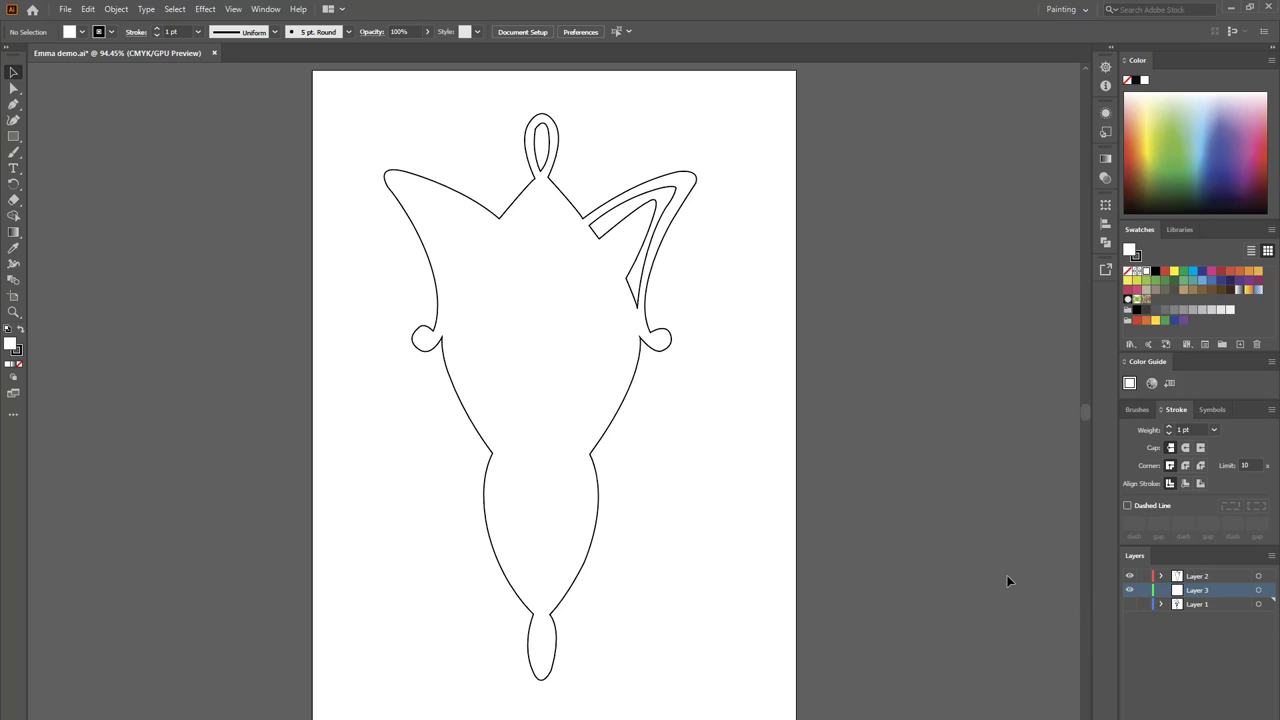
click(1130, 605)
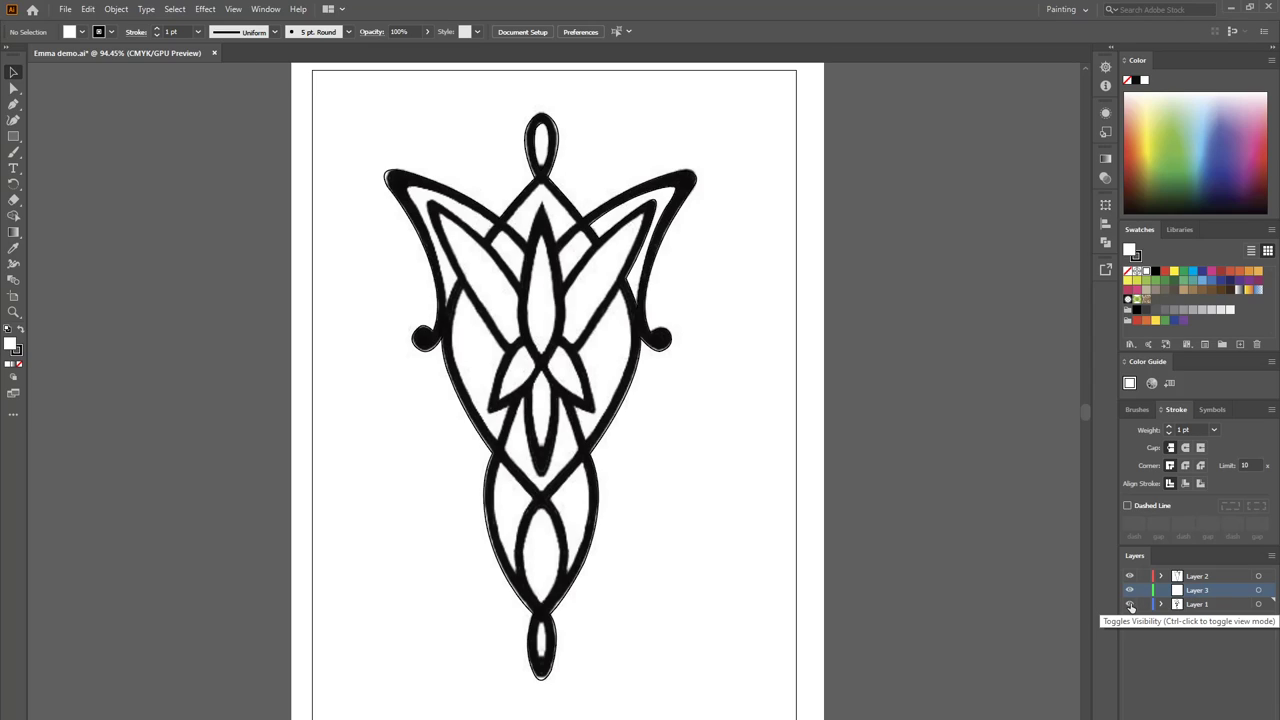
click(1130, 605)
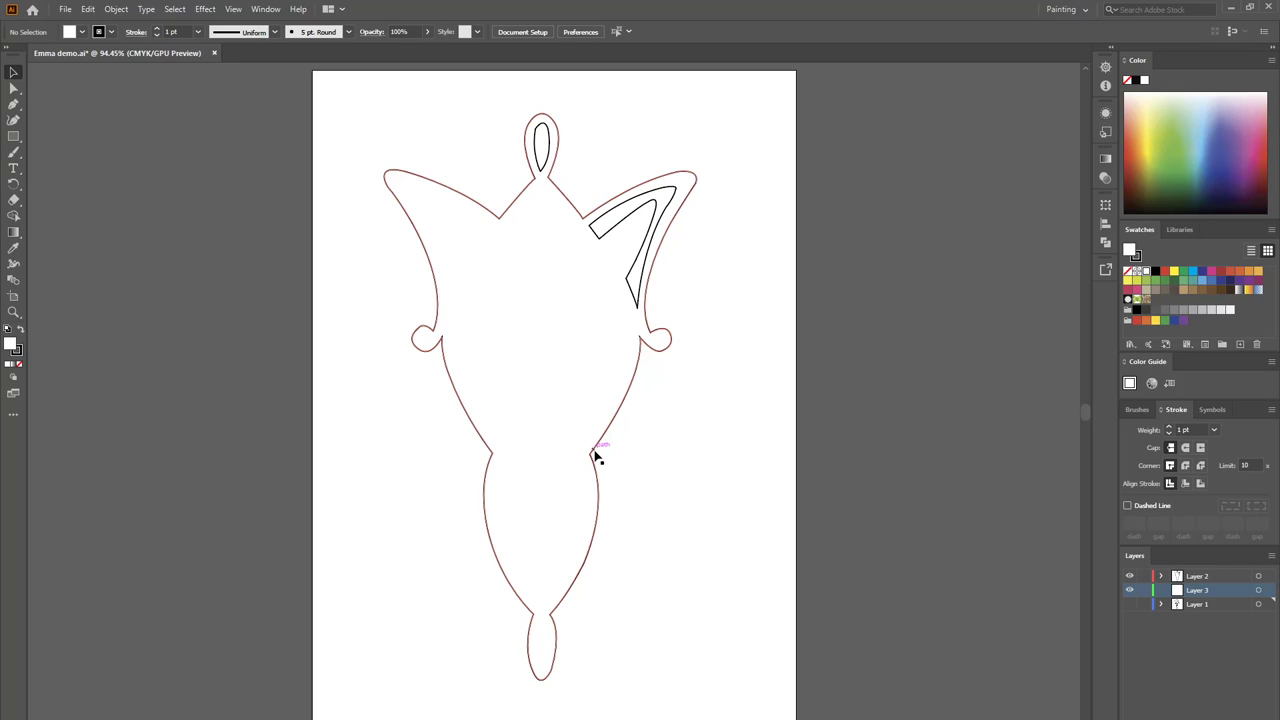
Step: Select the traced outer outline, inner hook and top-loop ellipse paths in turn
click(595, 455)
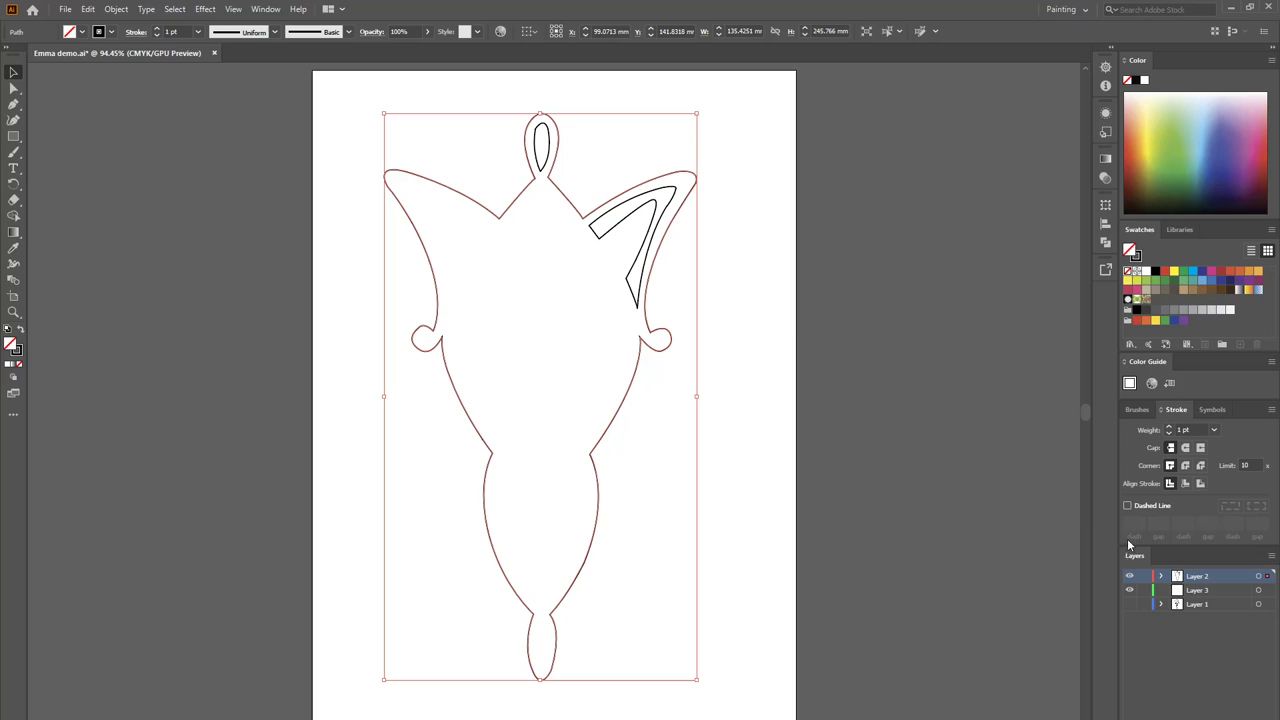
click(655, 240)
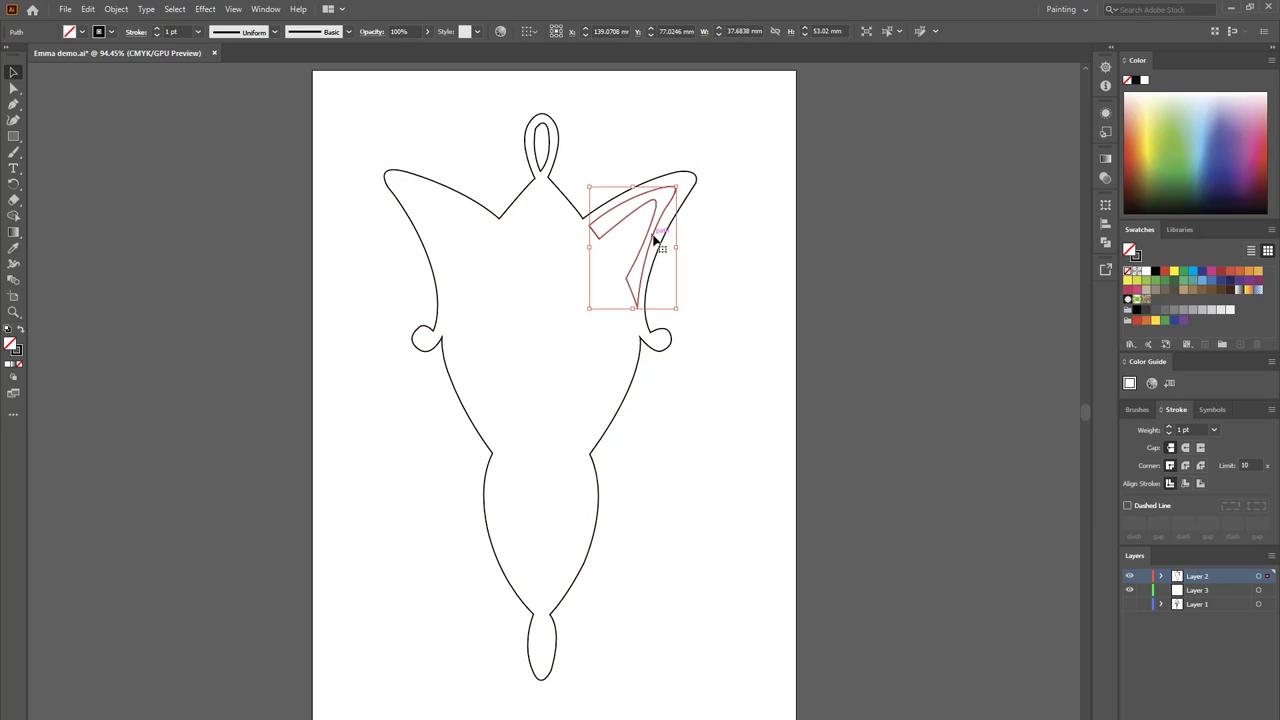
click(548, 172)
click(548, 172)
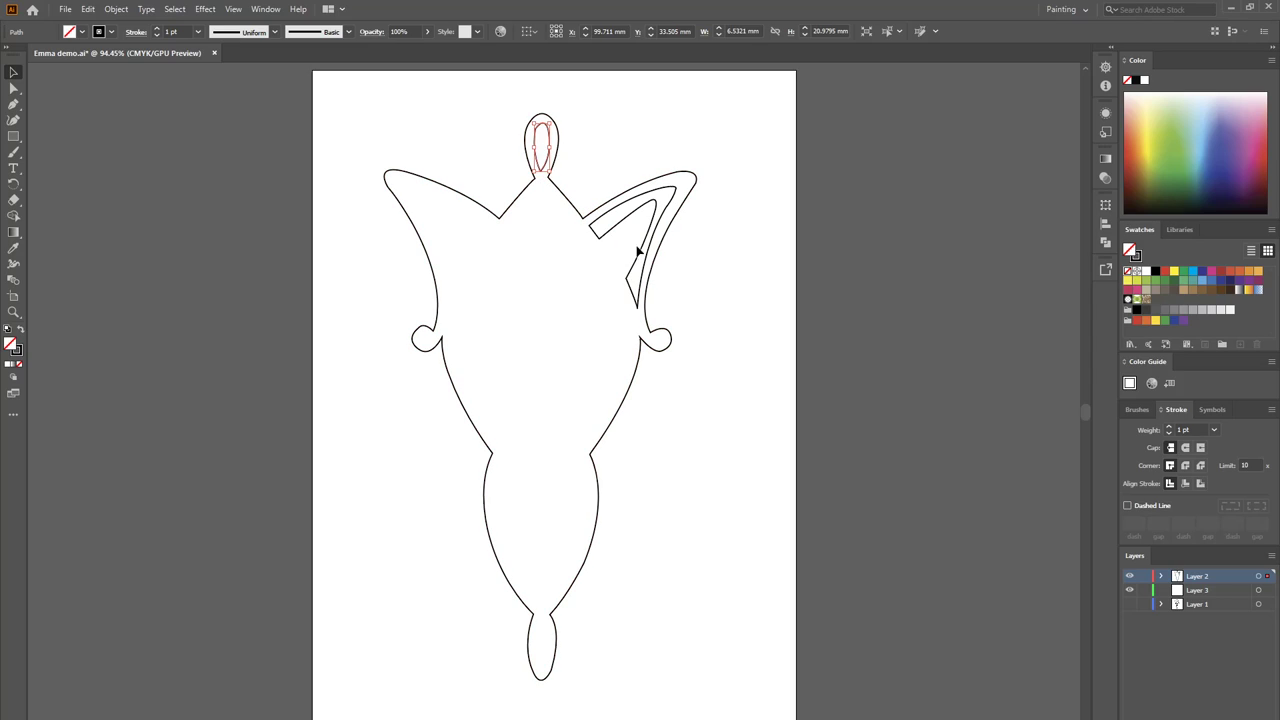
Step: Show the pendant image on Layer 1, clear the selection, then toggle the image off and back on
click(1130, 604)
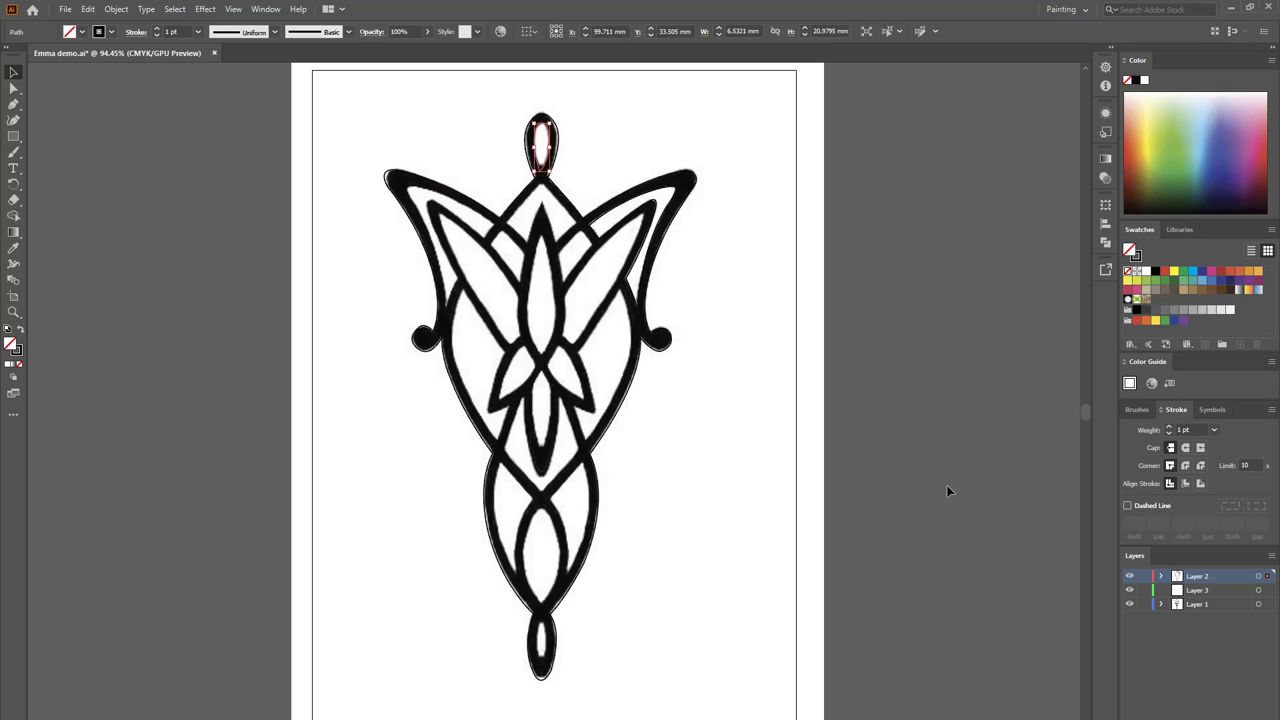
click(850, 461)
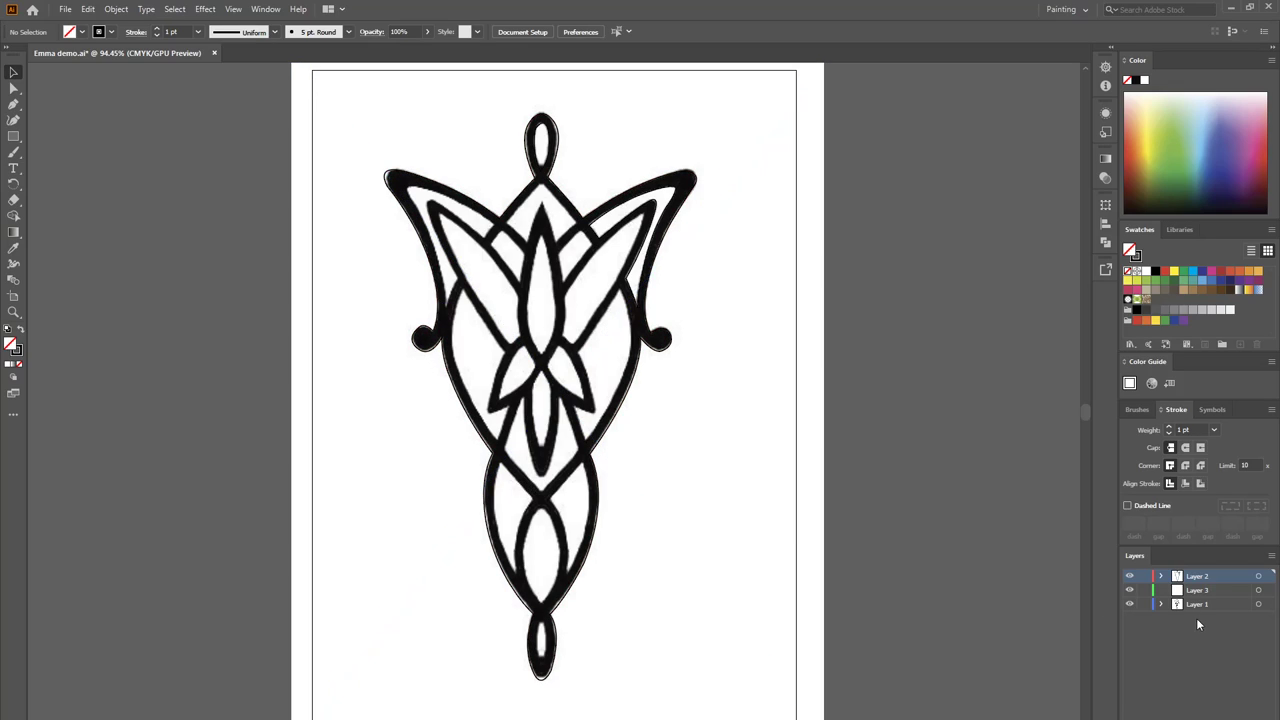
click(1129, 604)
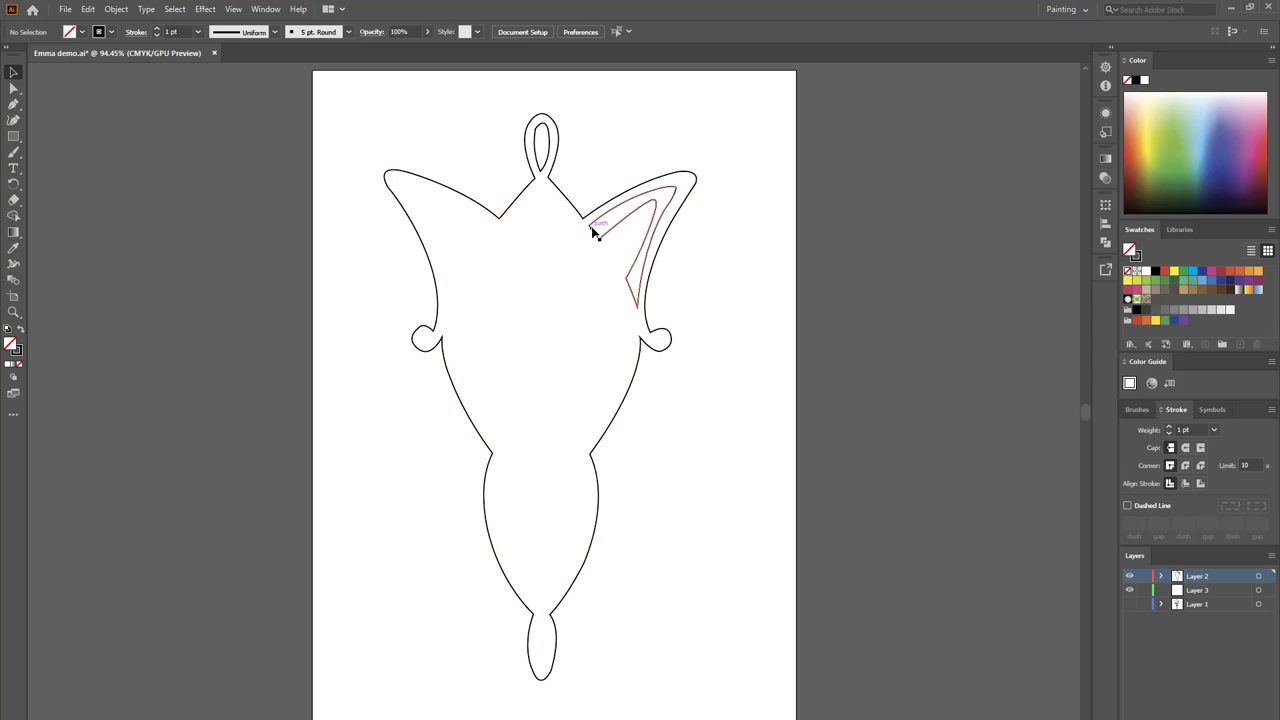
click(1130, 604)
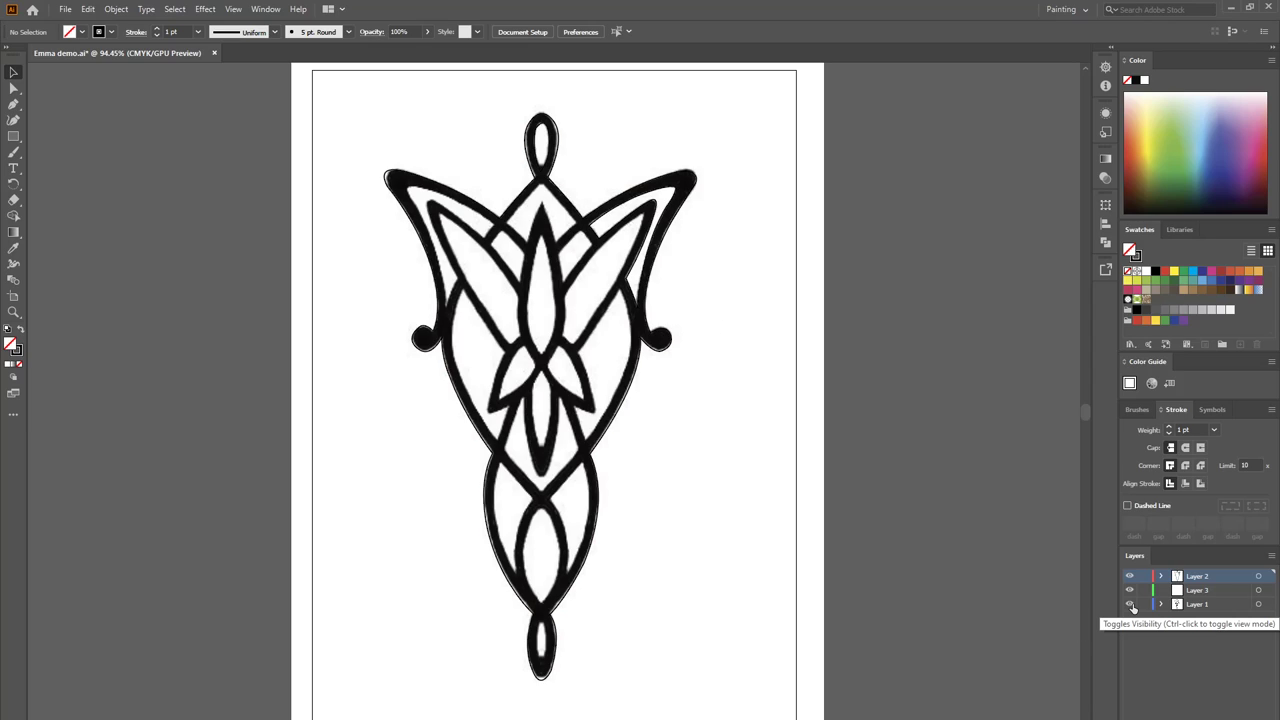
Step: Switch to the Pen tool and zoom in to 200% on the pendant's top
click(14, 105)
key(ctrl+equal)
key(ctrl+equal)
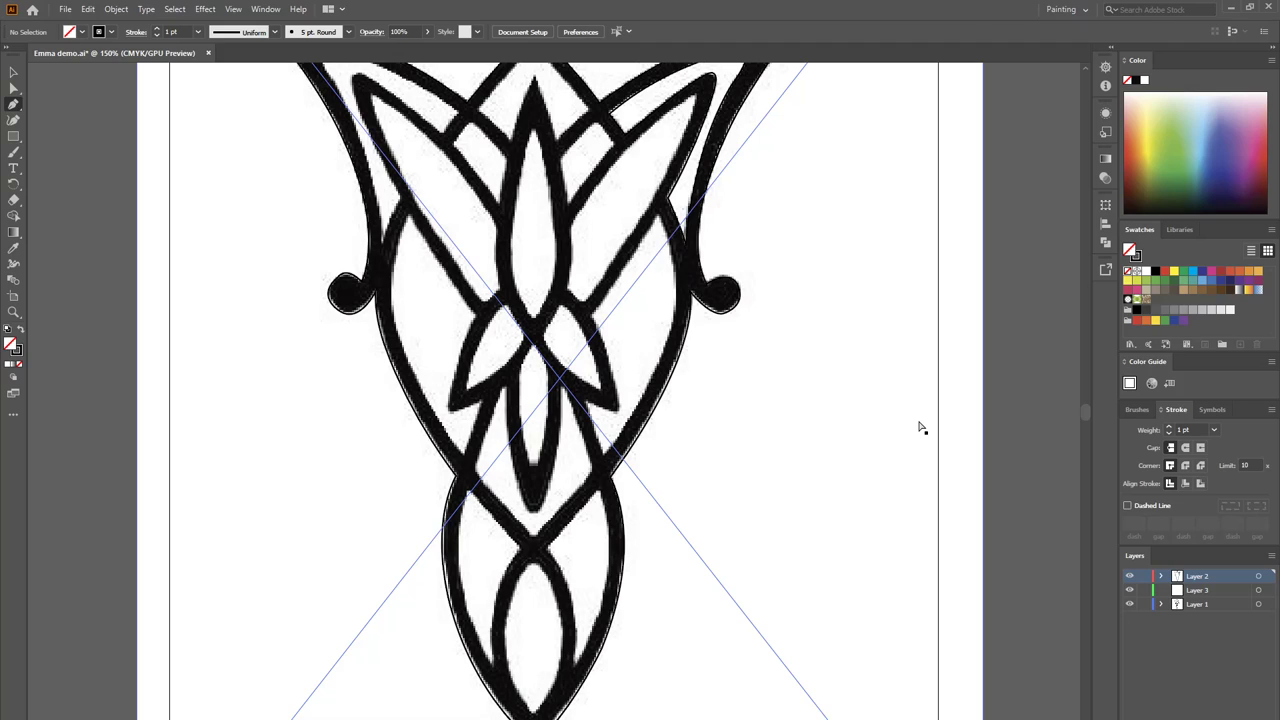
key(ctrl+equal)
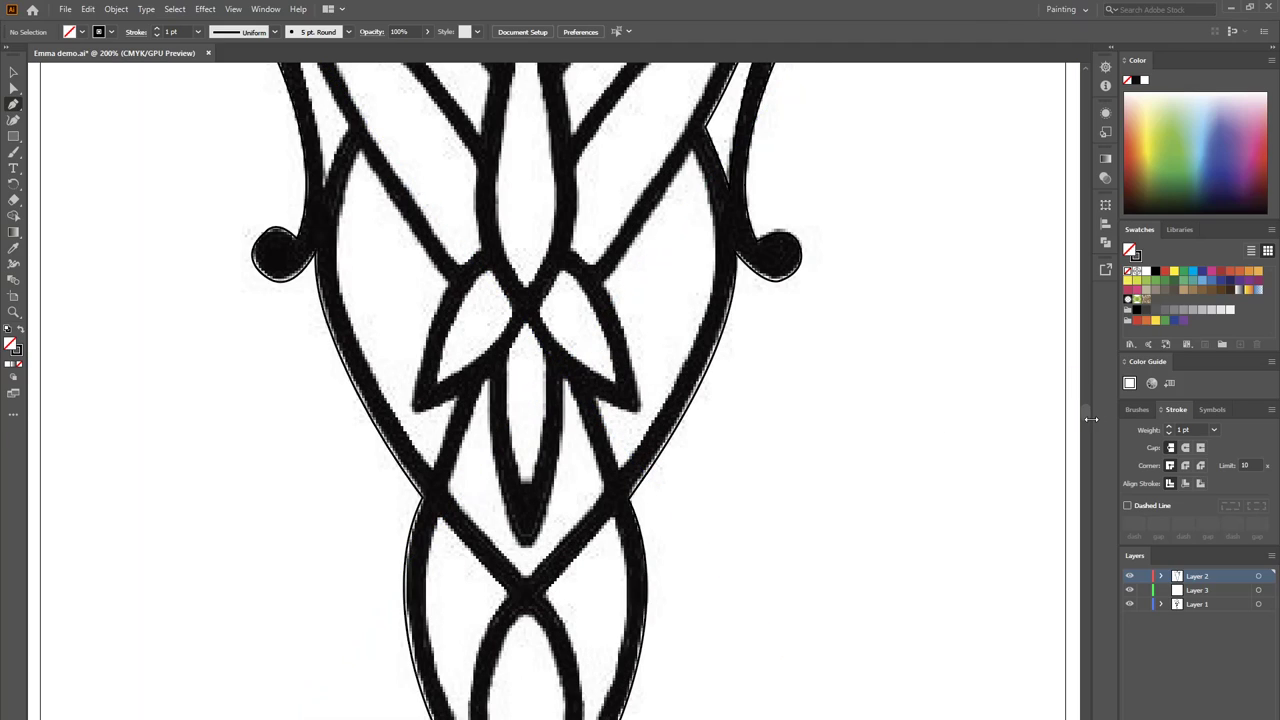
mouse_move(1088, 406)
mouse_down()
mouse_move(1086, 380)
mouse_move(1088, 405)
mouse_up()
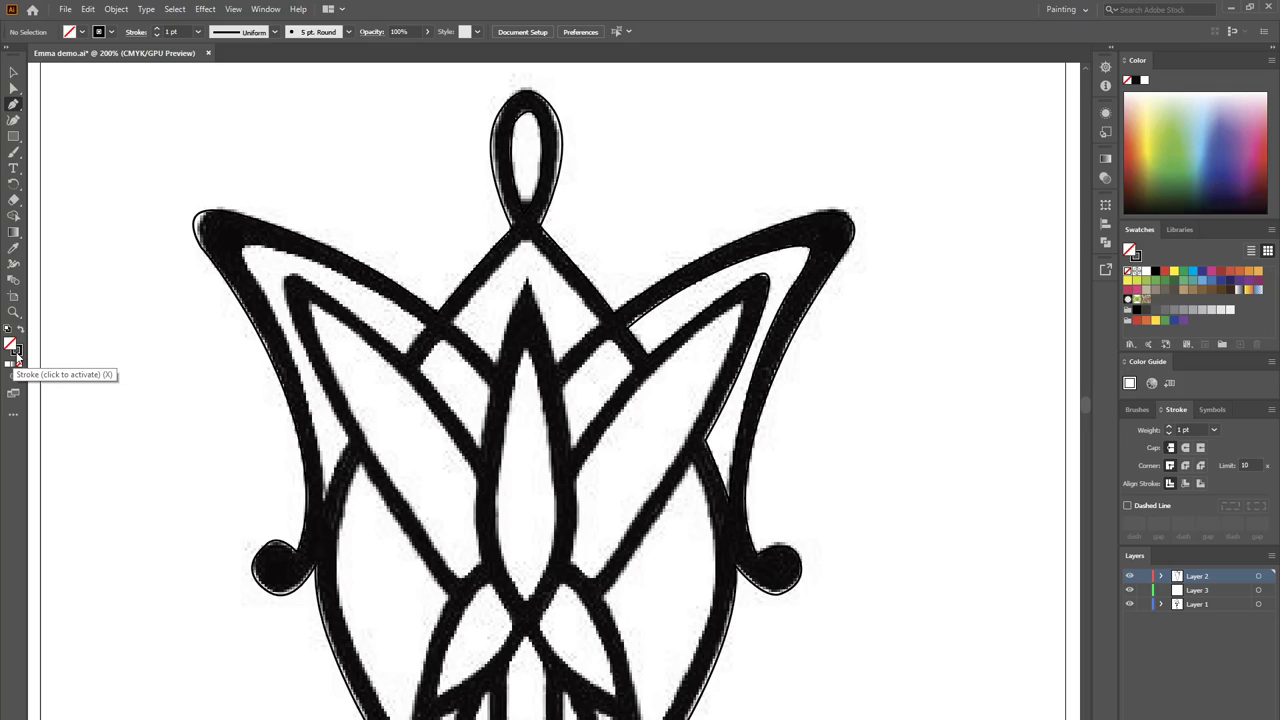
Step: Set drawing attributes to no fill and a black 1 pt stroke
key(x)
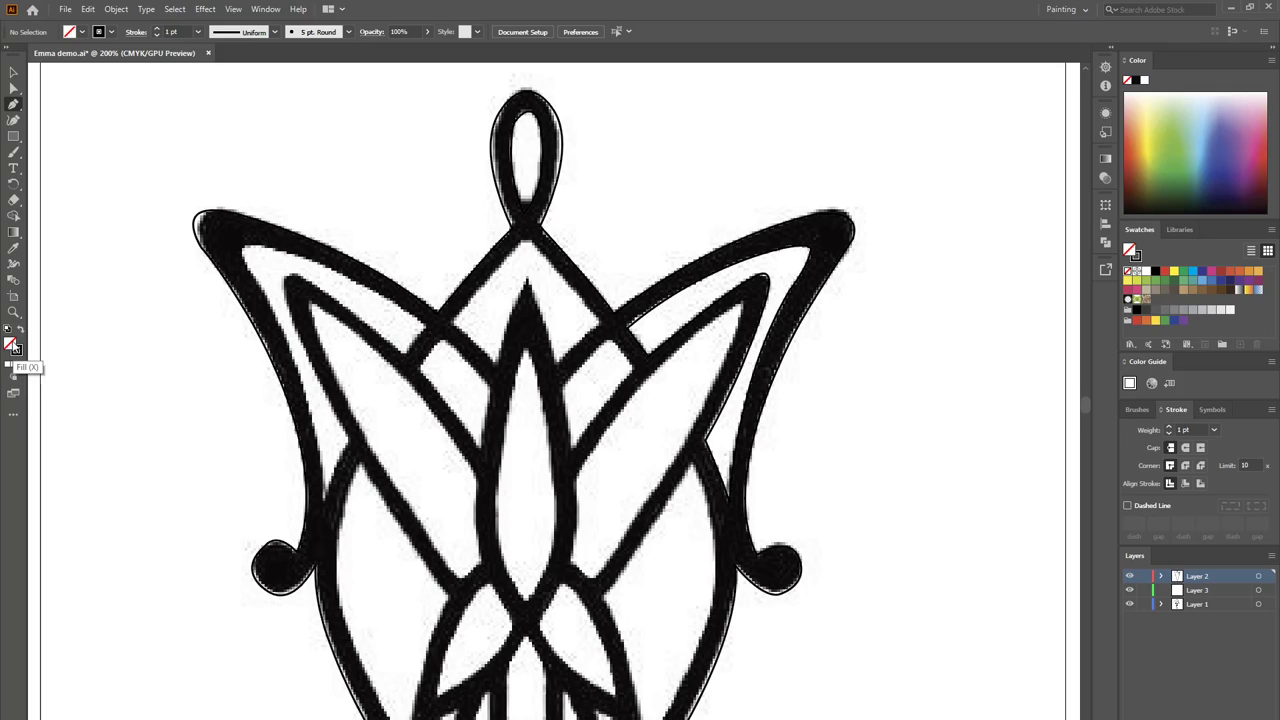
click(16, 348)
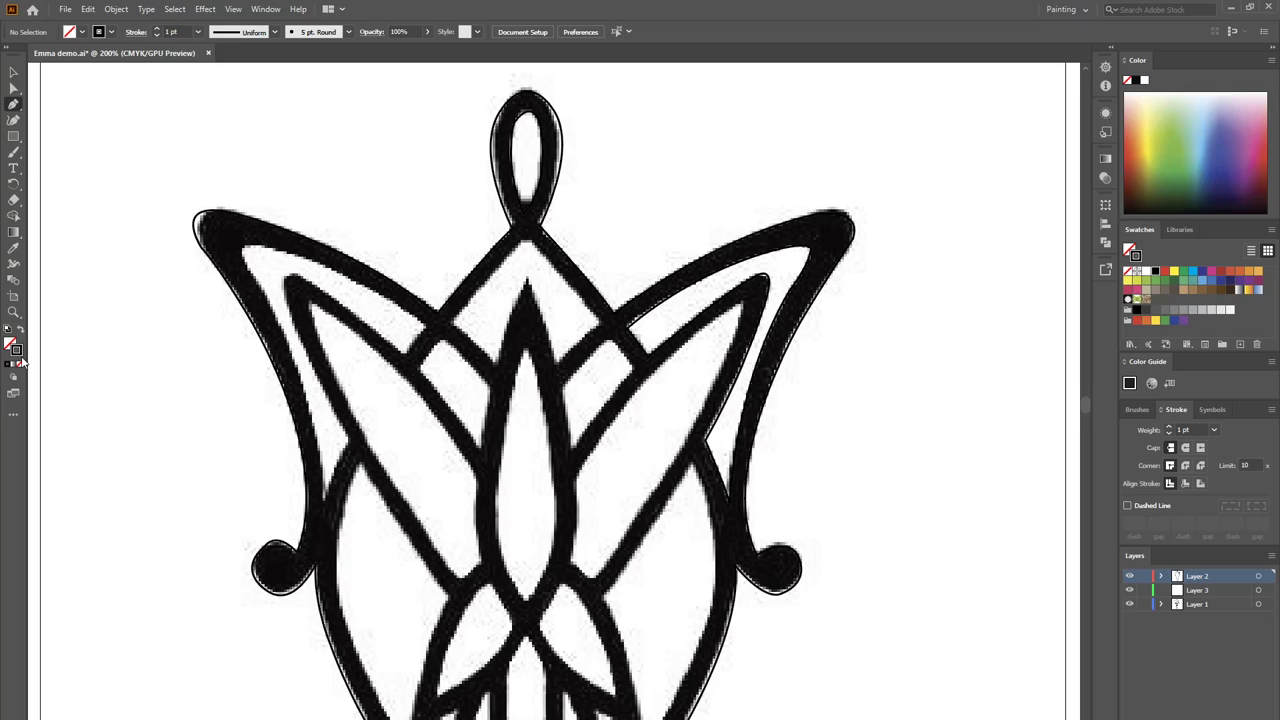
click(19, 367)
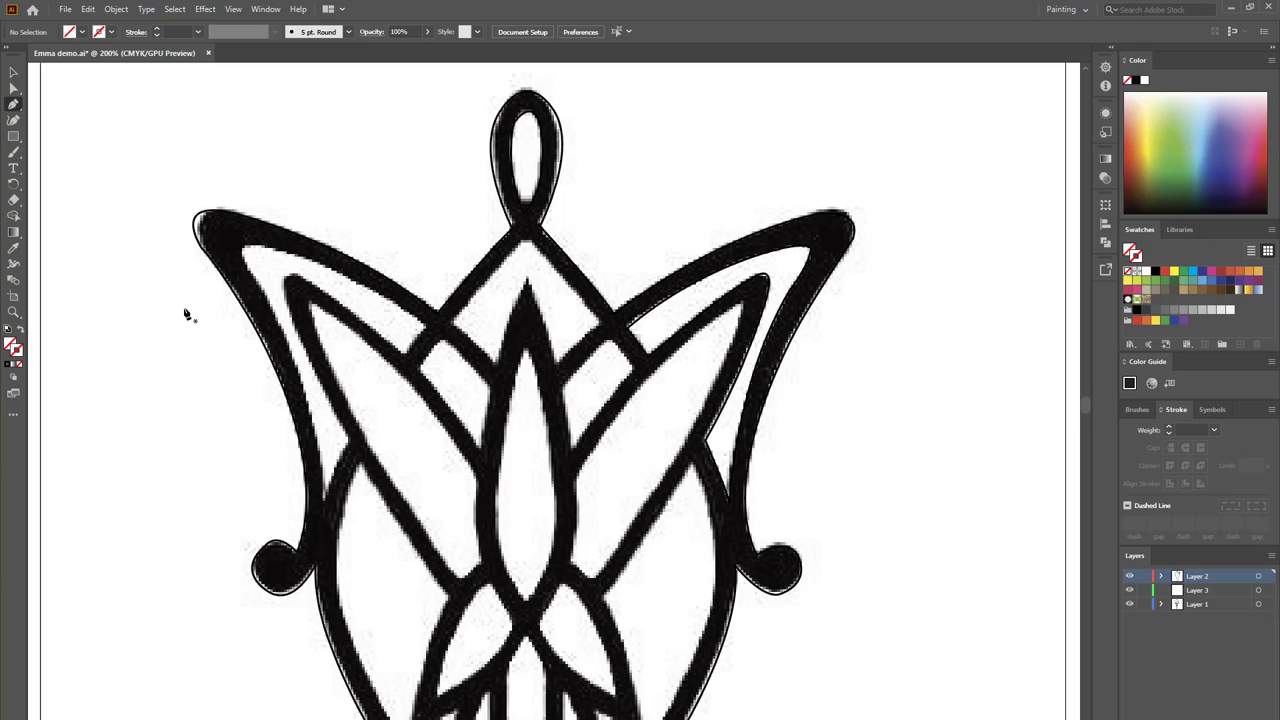
click(8, 366)
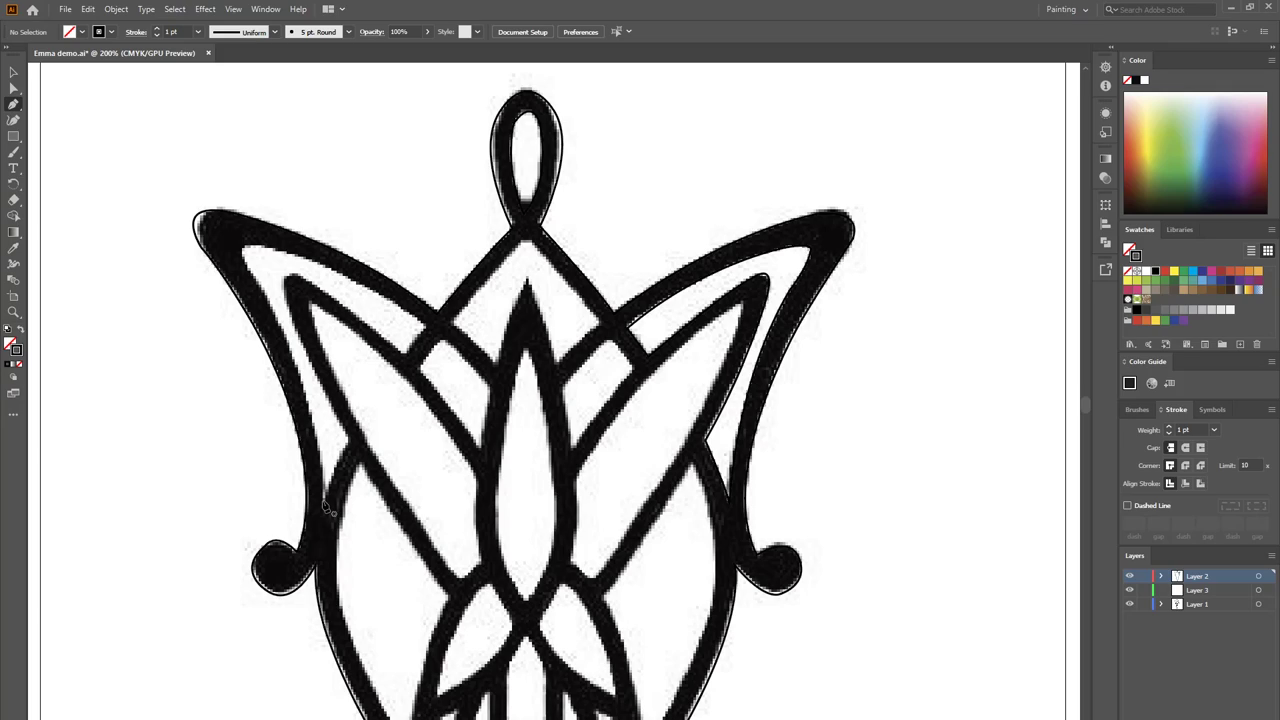
Step: Pen-trace a curved path from the left curl up the wing's inner edge to the top corner
drag(322, 500, 348, 455)
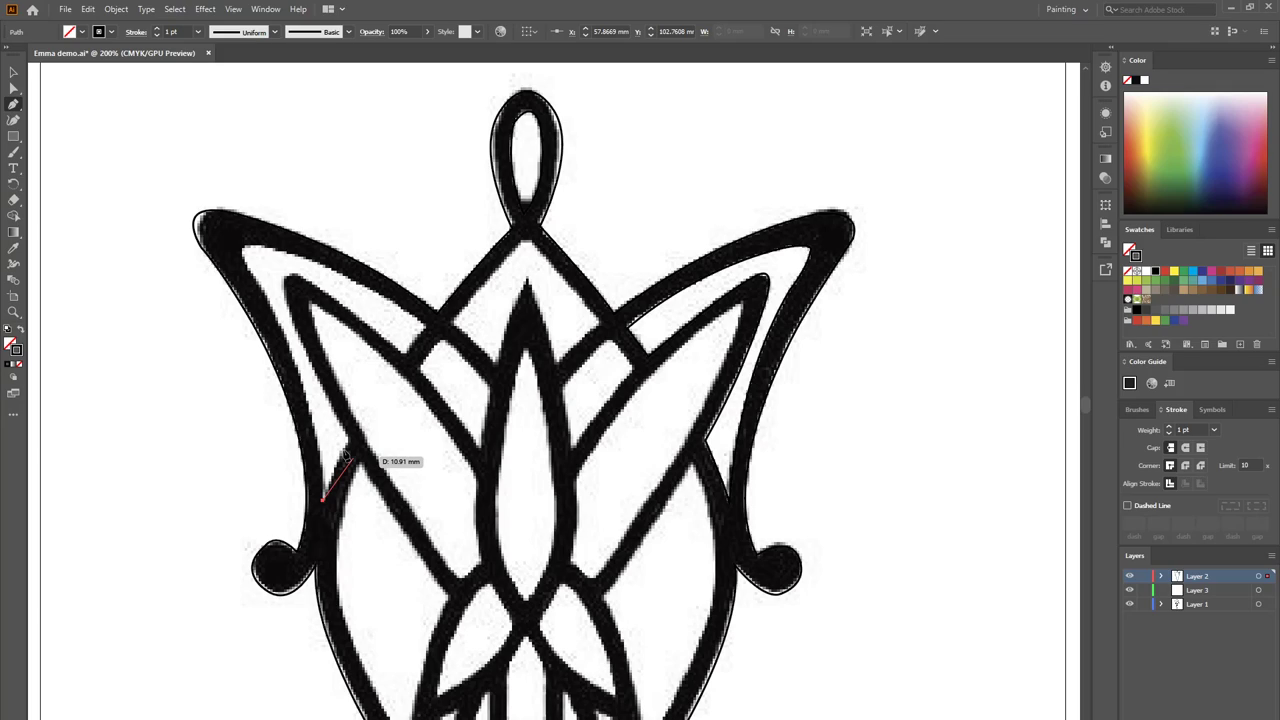
drag(346, 456, 327, 369)
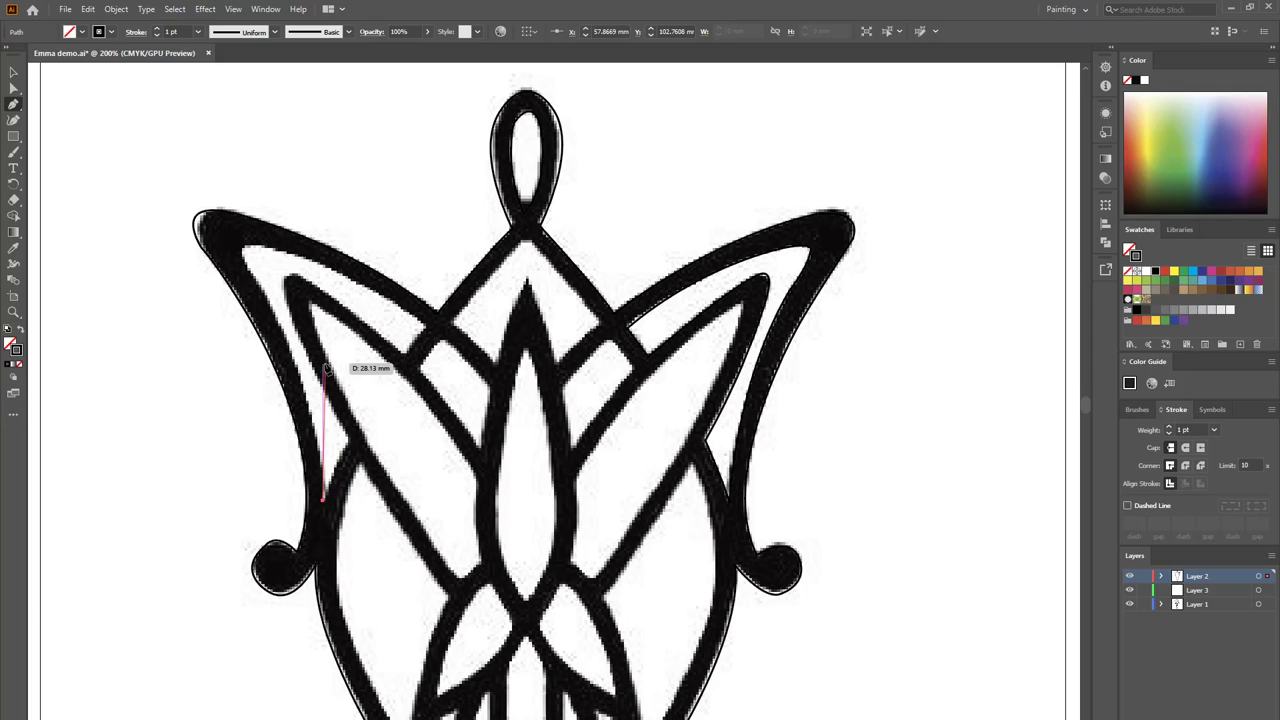
drag(327, 369, 277, 323)
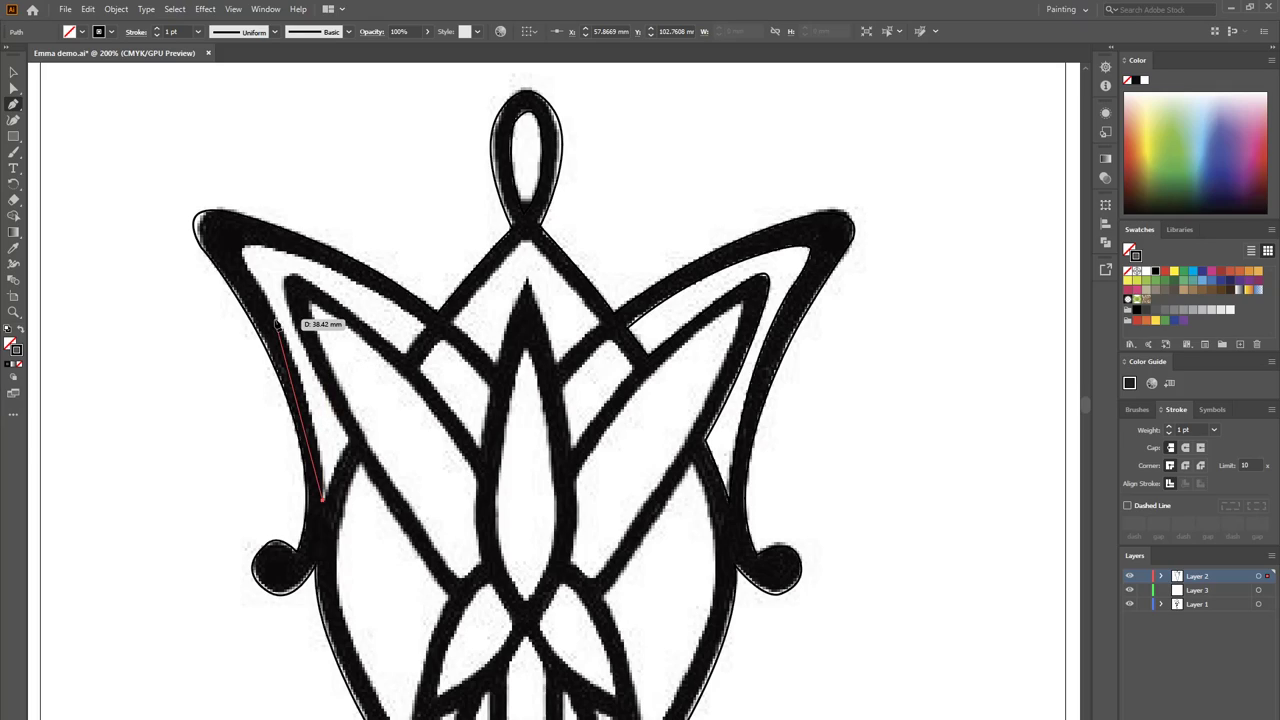
drag(277, 323, 299, 354)
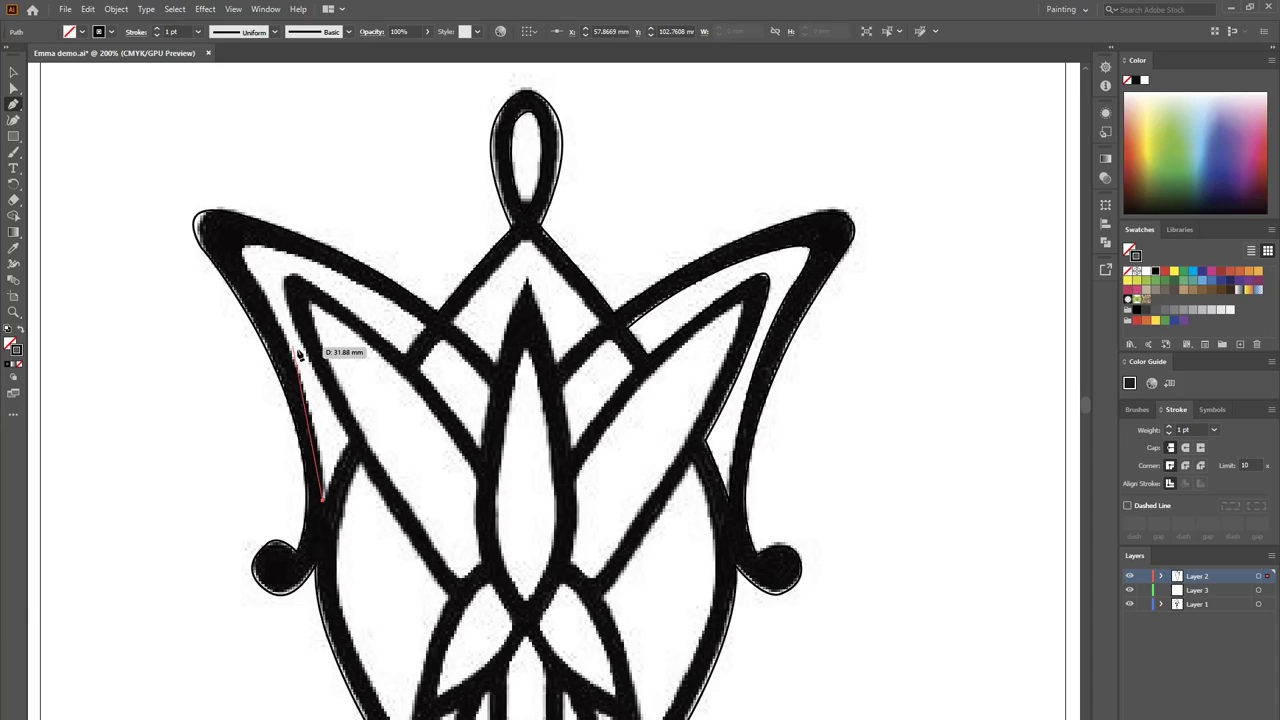
drag(299, 354, 252, 276)
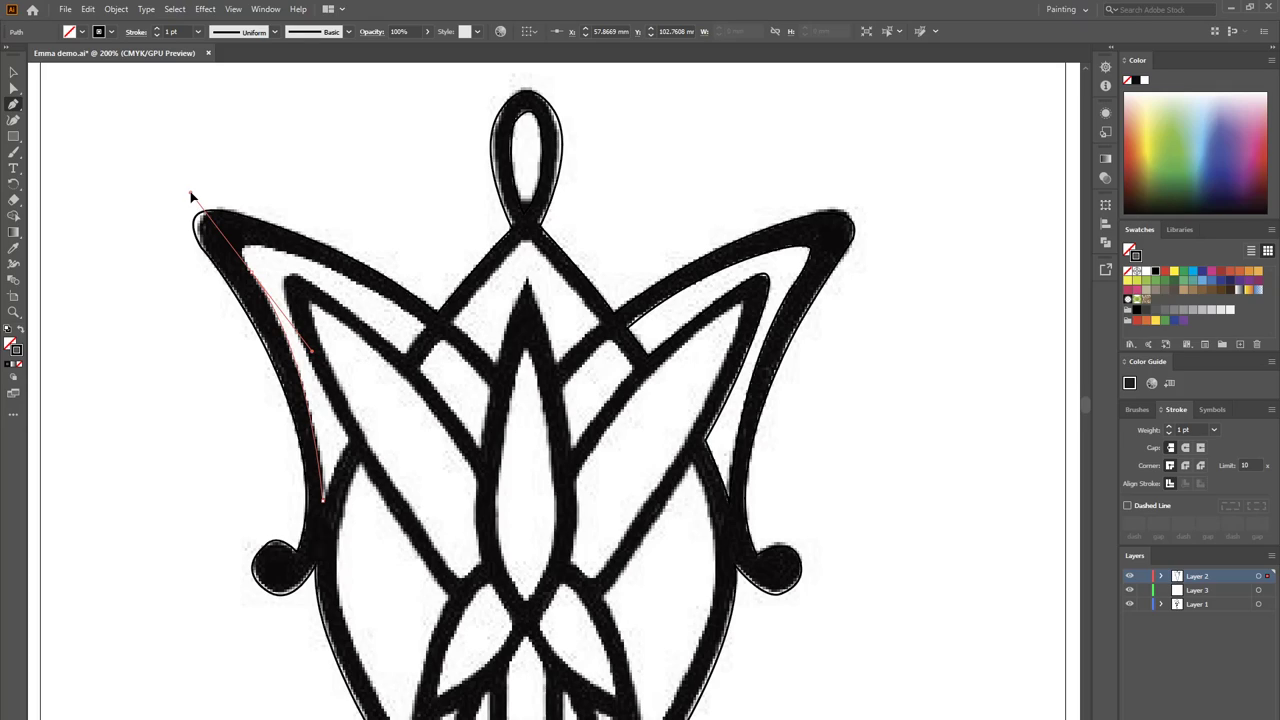
drag(191, 197, 178, 160)
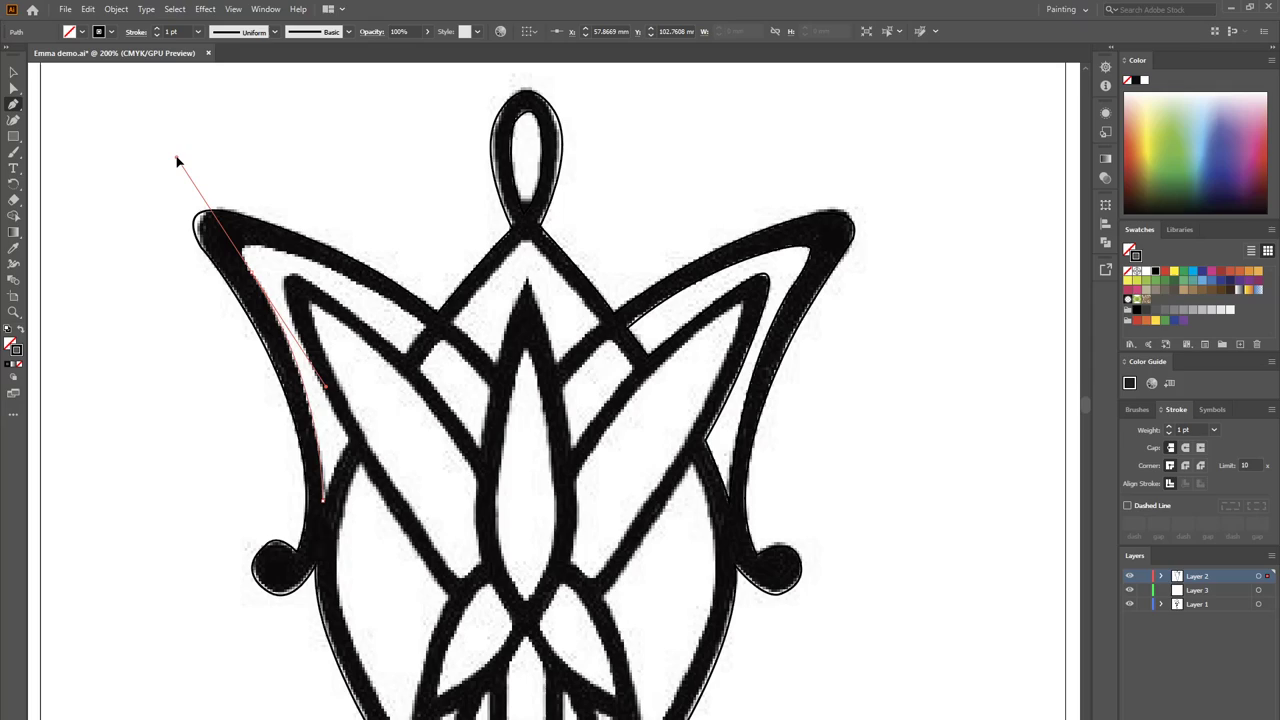
drag(177, 161, 175, 155)
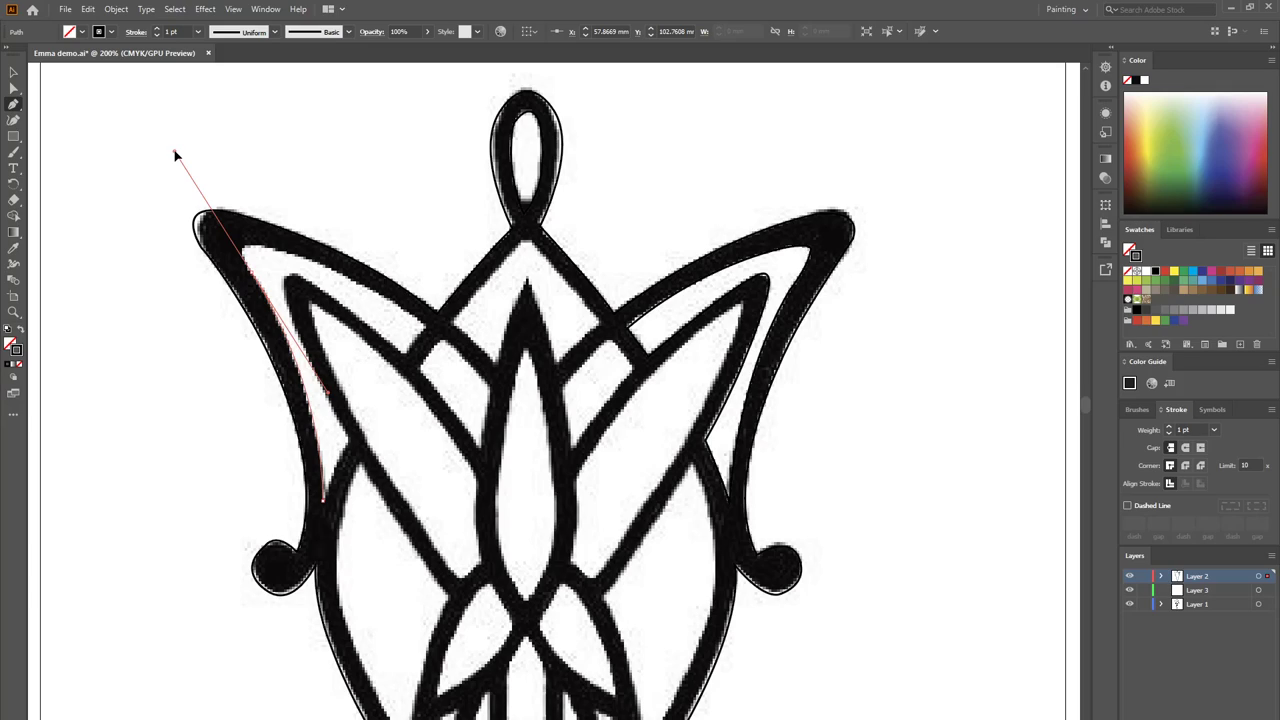
drag(175, 155, 175, 152)
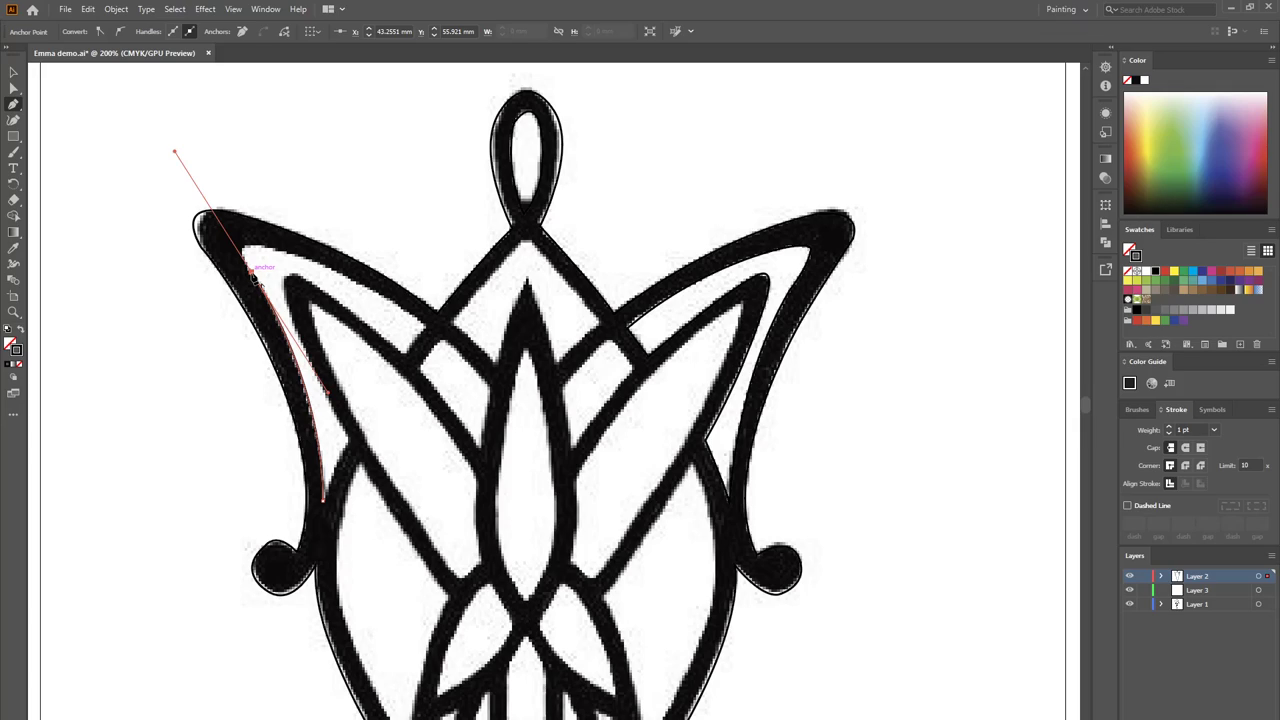
Step: Round the wing's top corner with smooth and corner anchors along the opening's top
drag(252, 275, 265, 252)
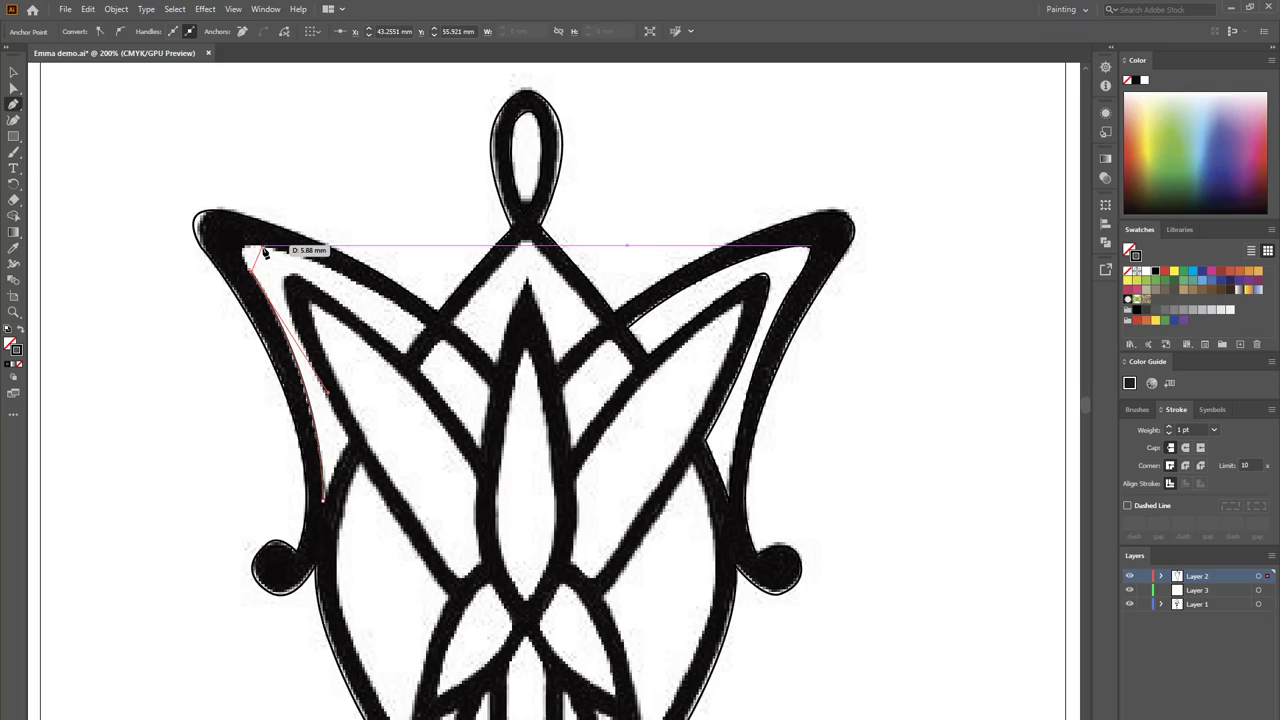
drag(265, 252, 301, 257)
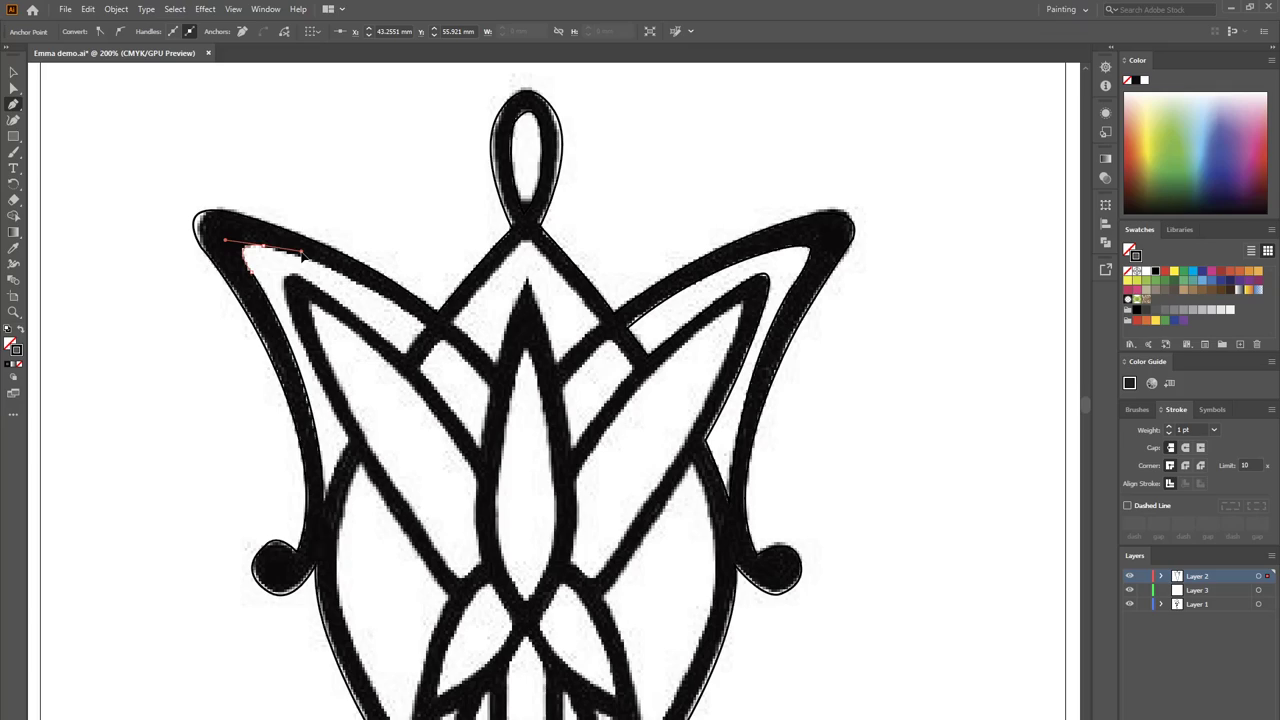
click(264, 250)
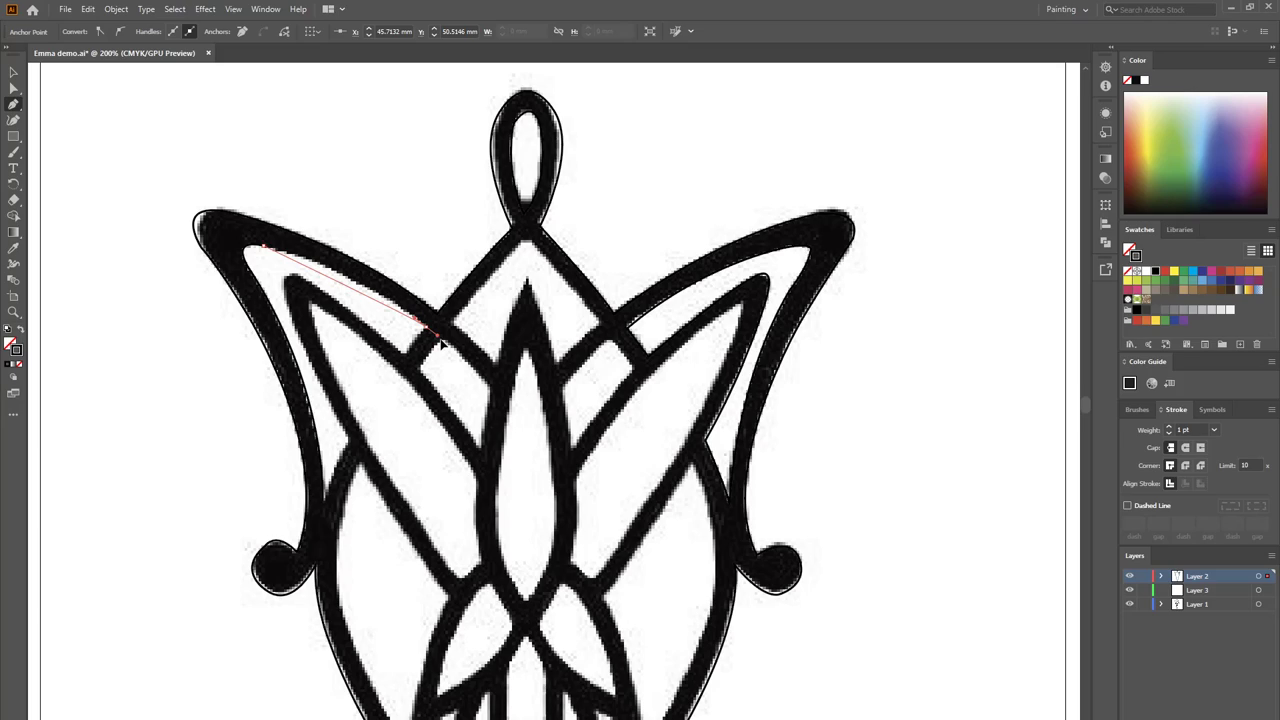
Step: Curve the path into the central band, then run it back along the inner leaf's upper edge
drag(430, 330, 415, 347)
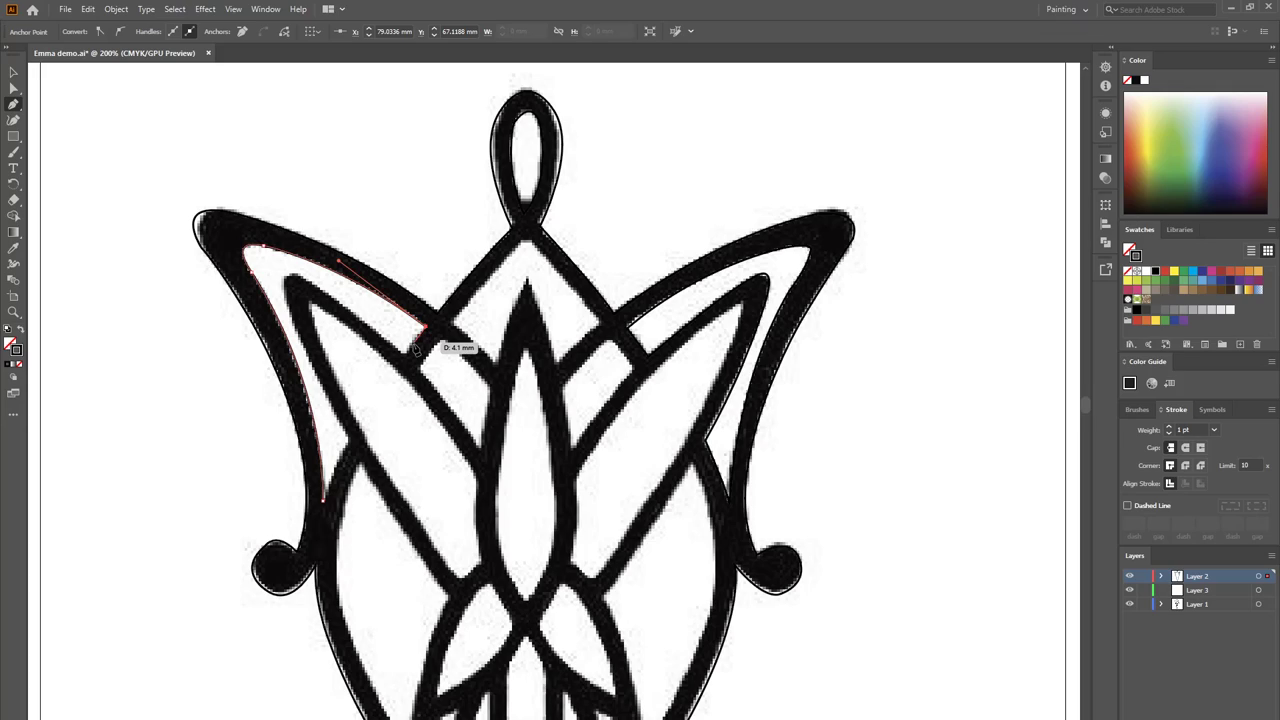
drag(415, 348, 412, 352)
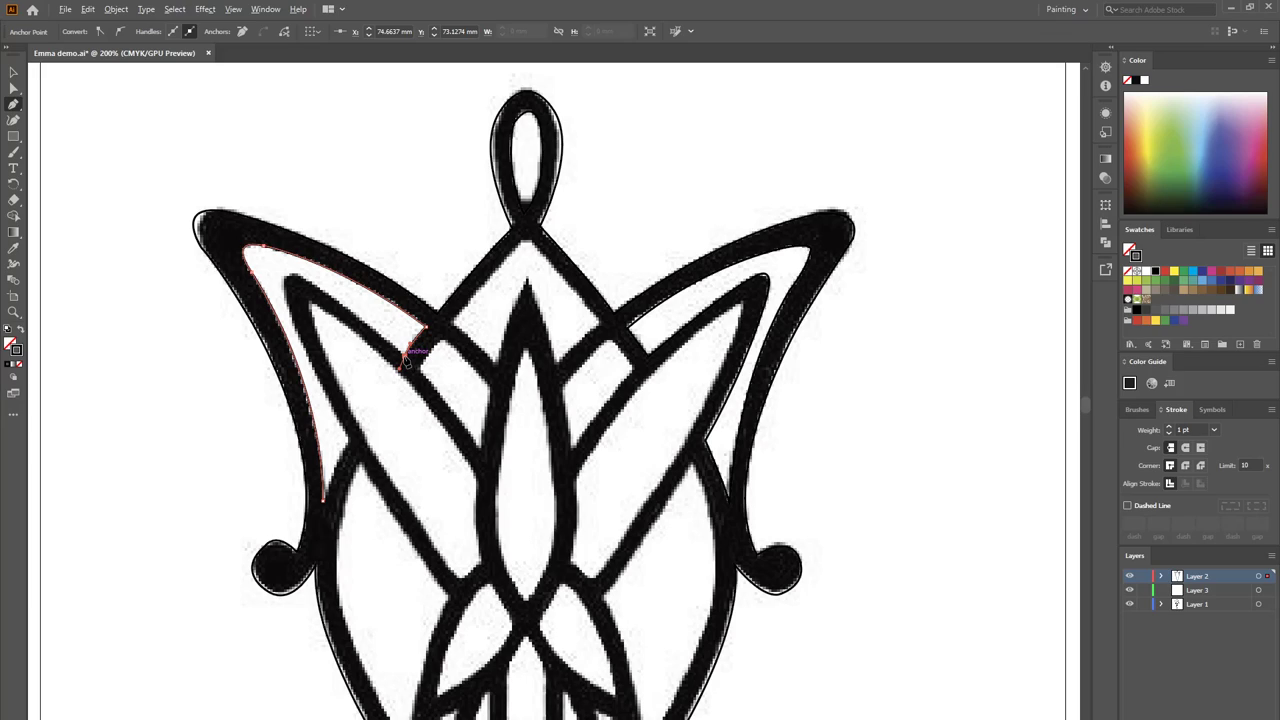
click(405, 352)
click(247, 243)
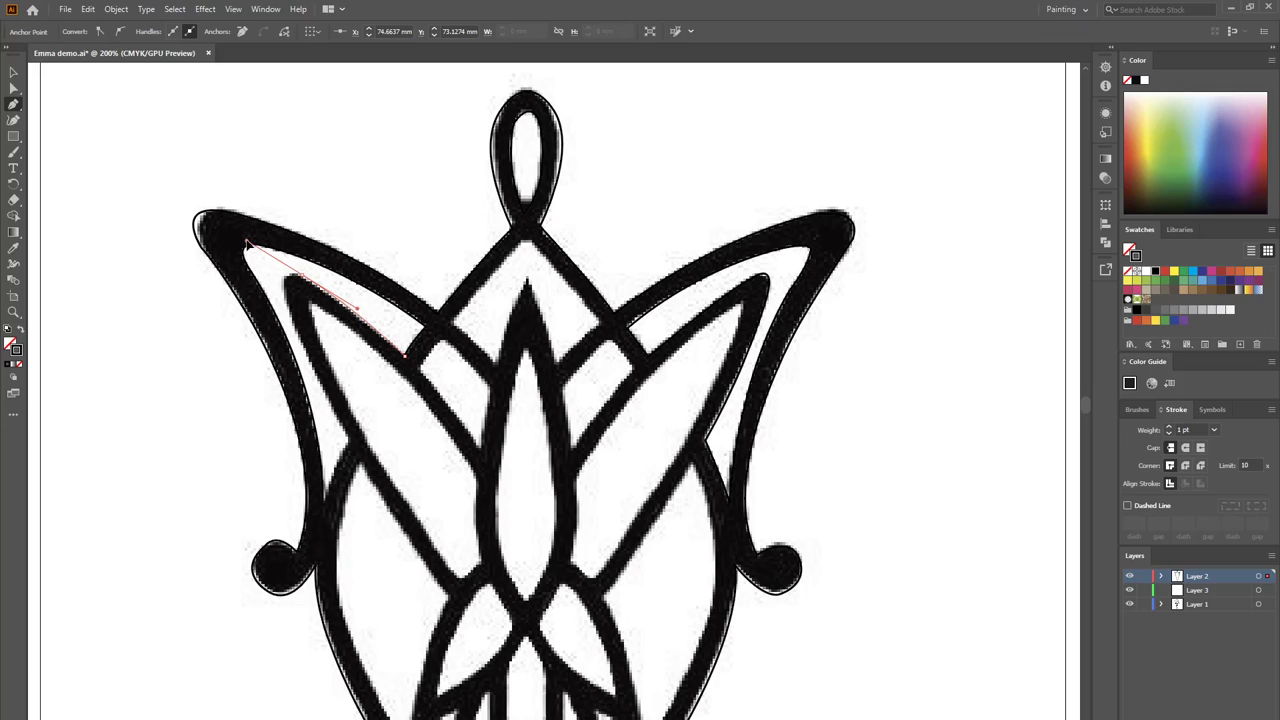
click(272, 258)
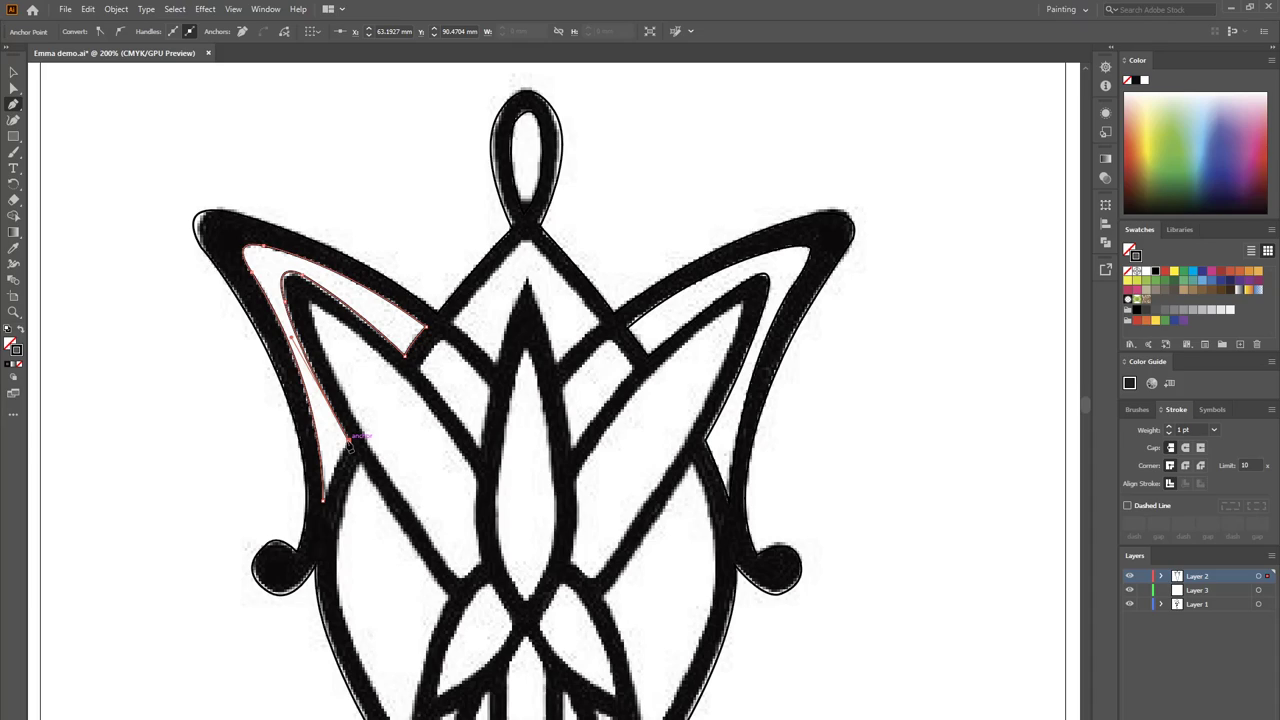
Step: Close the left-wing opening path at its start anchor, then hide and reshow the template to check it
click(349, 440)
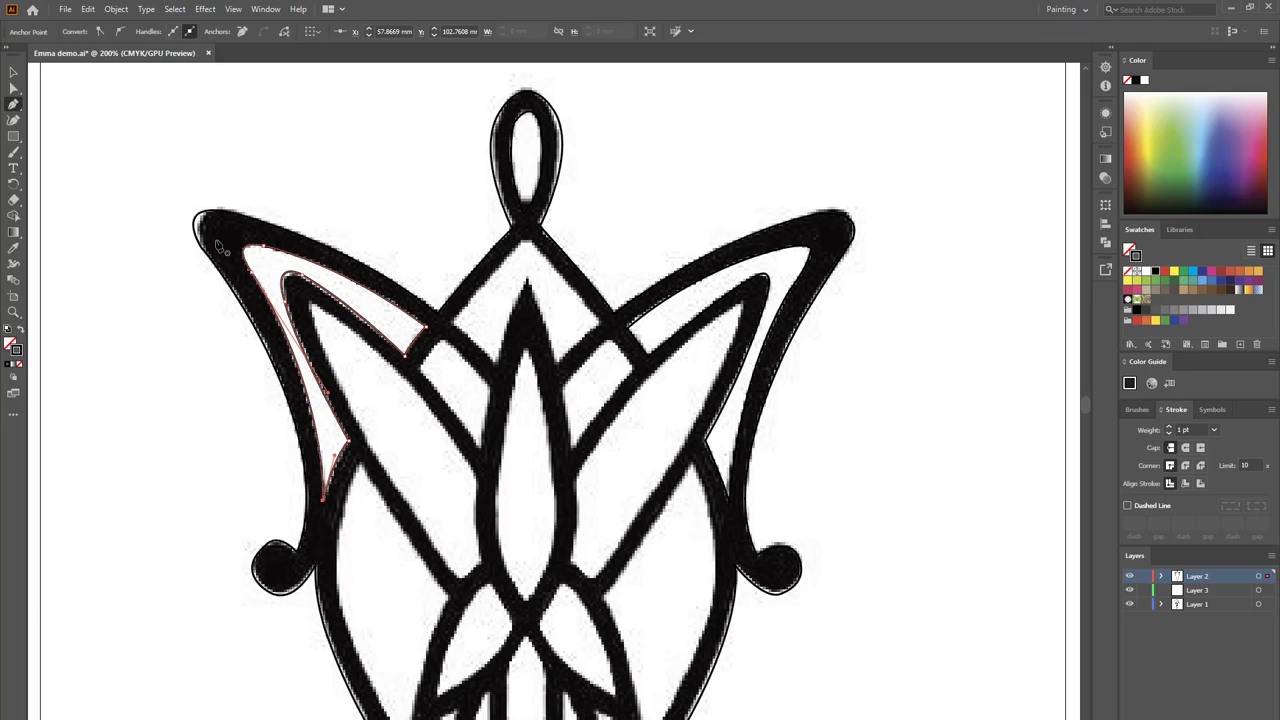
click(1130, 590)
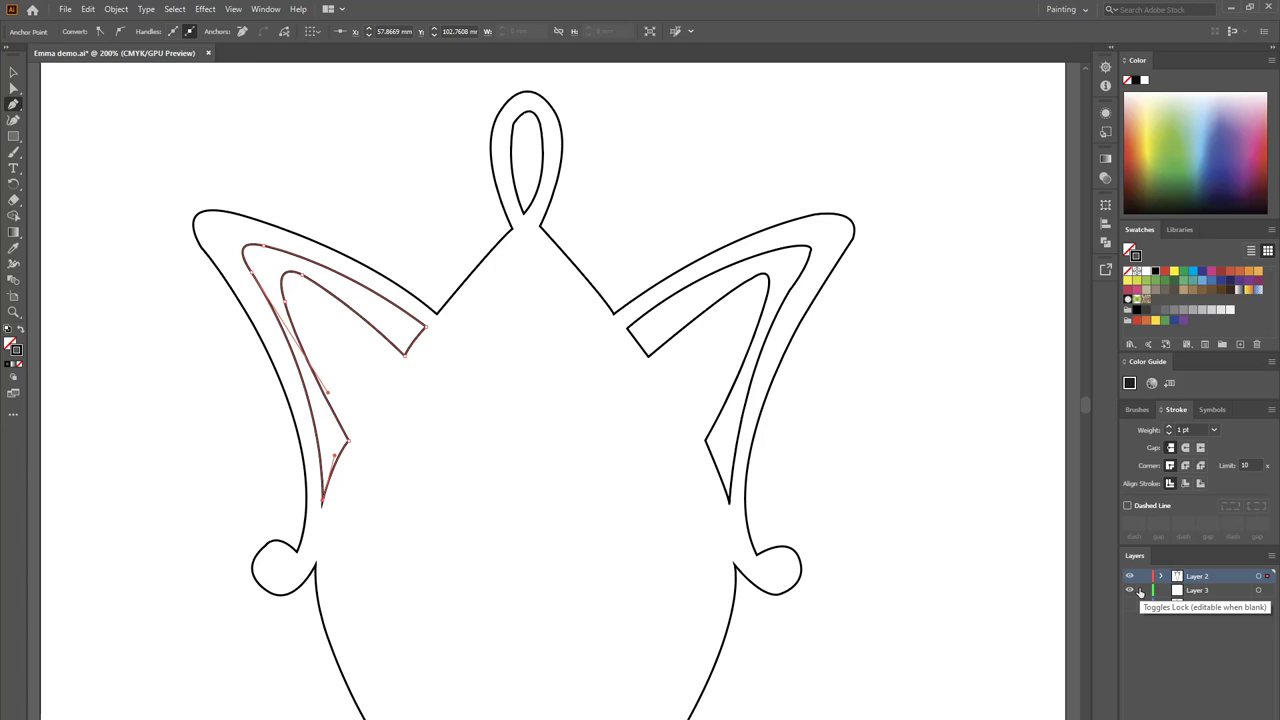
click(1130, 604)
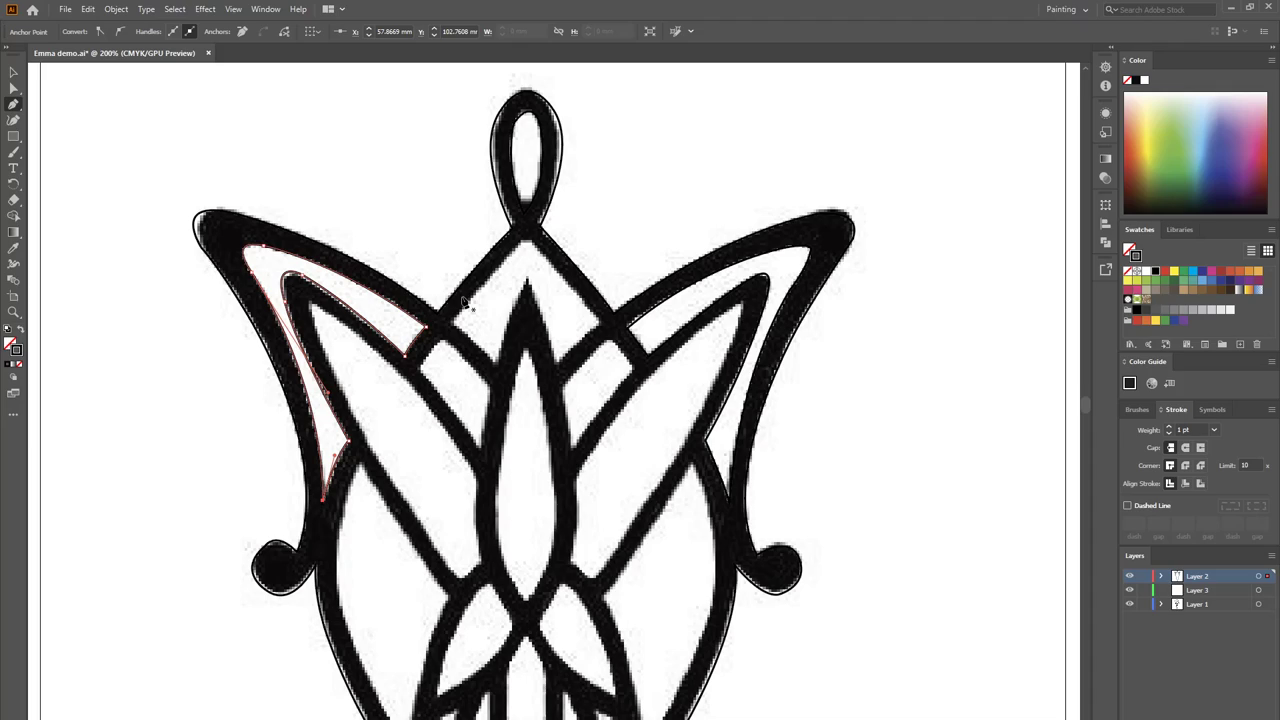